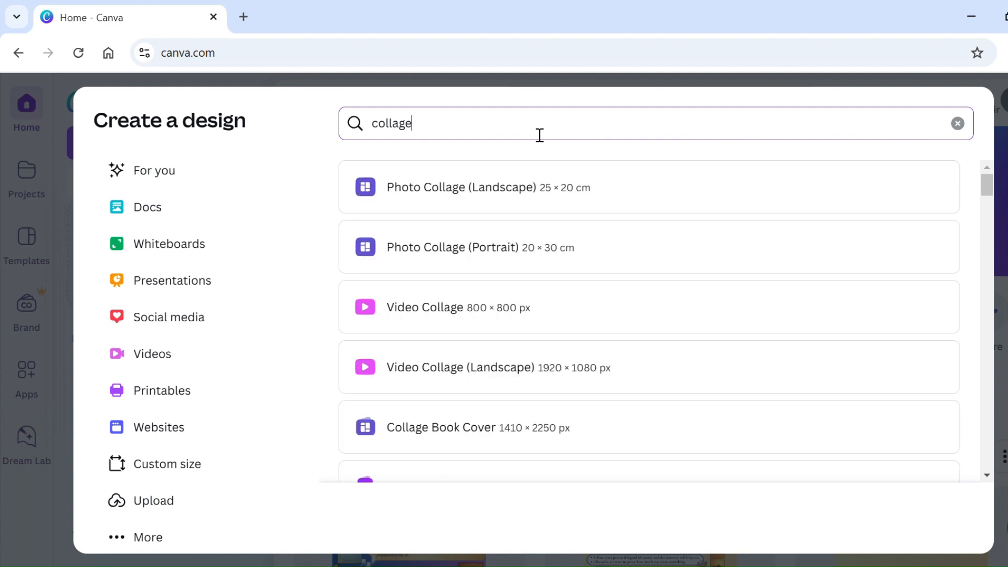
Create a blank Photo Collage (Portrait) 20 × 30 cm design and browse the collage templates.
left_click(532, 273)
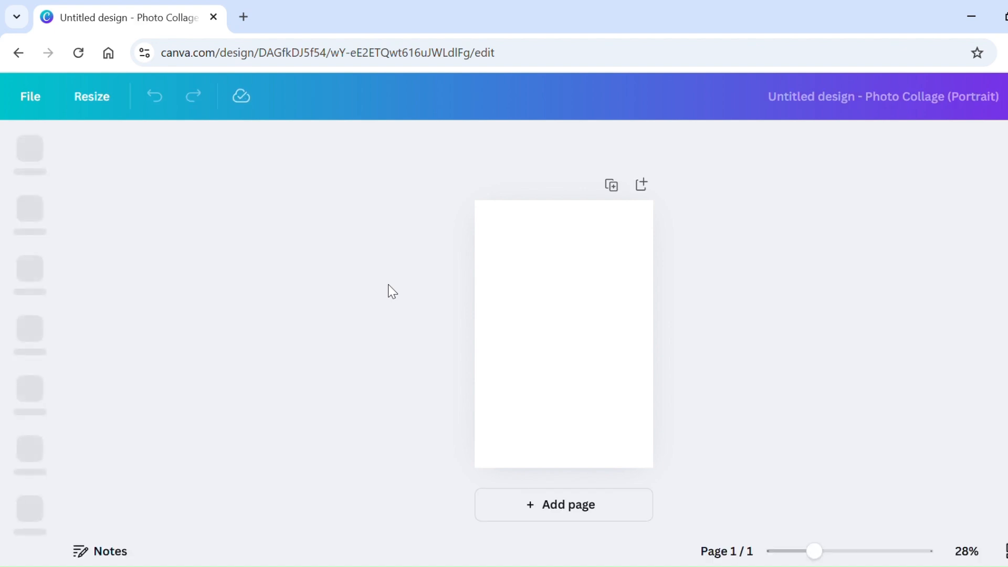
left_click(35, 164)
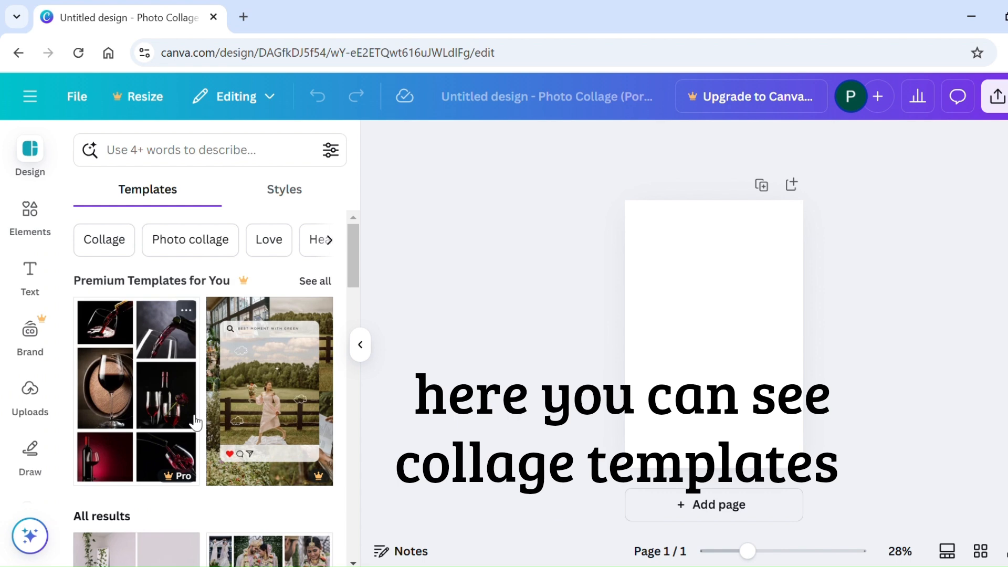
scroll(194, 422, "down", 6)
scroll(194, 421, "down", 3)
scroll(195, 422, "down", 1)
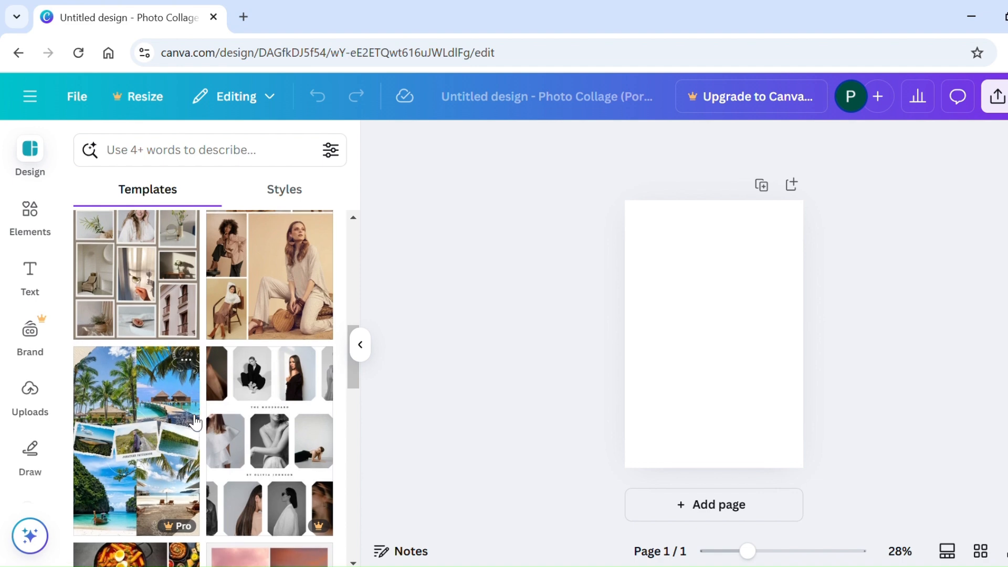
Find the Frames category among the elements and open its full collection.
left_click(45, 226)
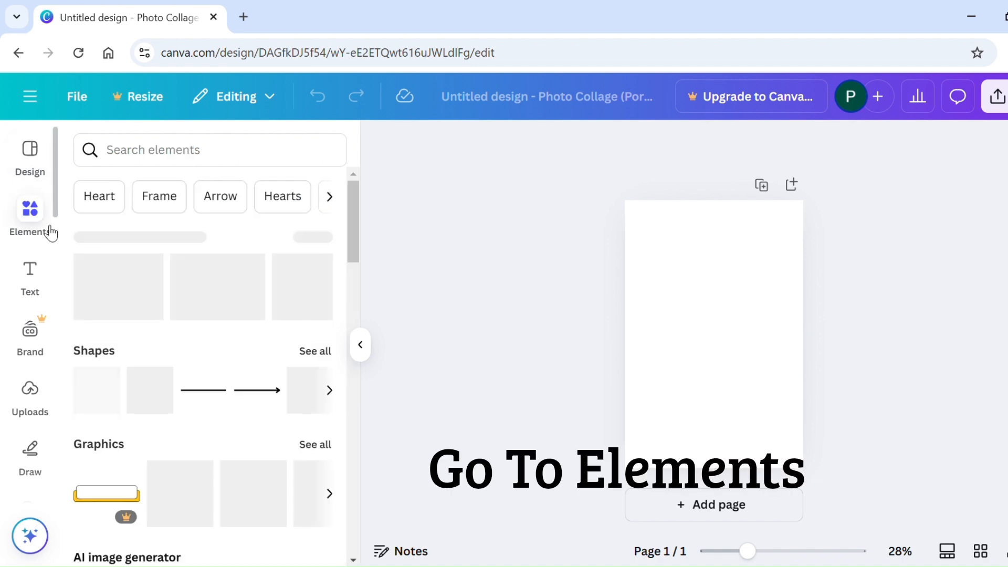
left_click(194, 164)
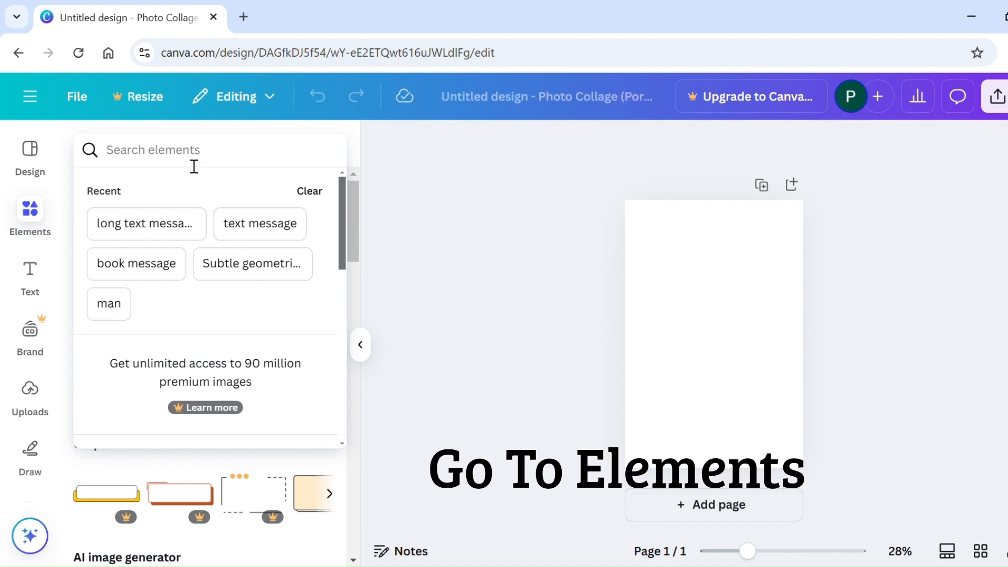
left_click(413, 236)
scroll(261, 400, "down", 6)
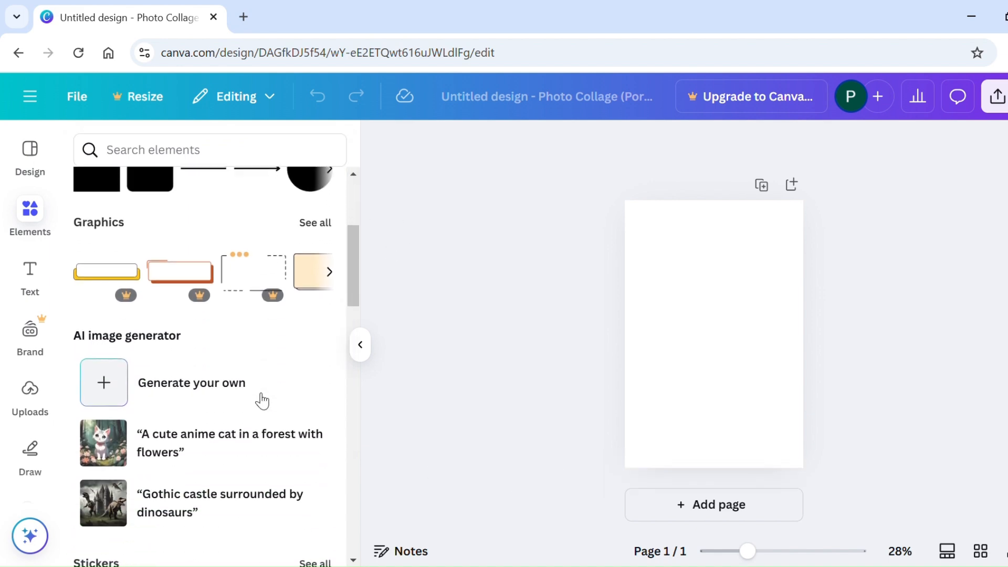
scroll(261, 401, "down", 6)
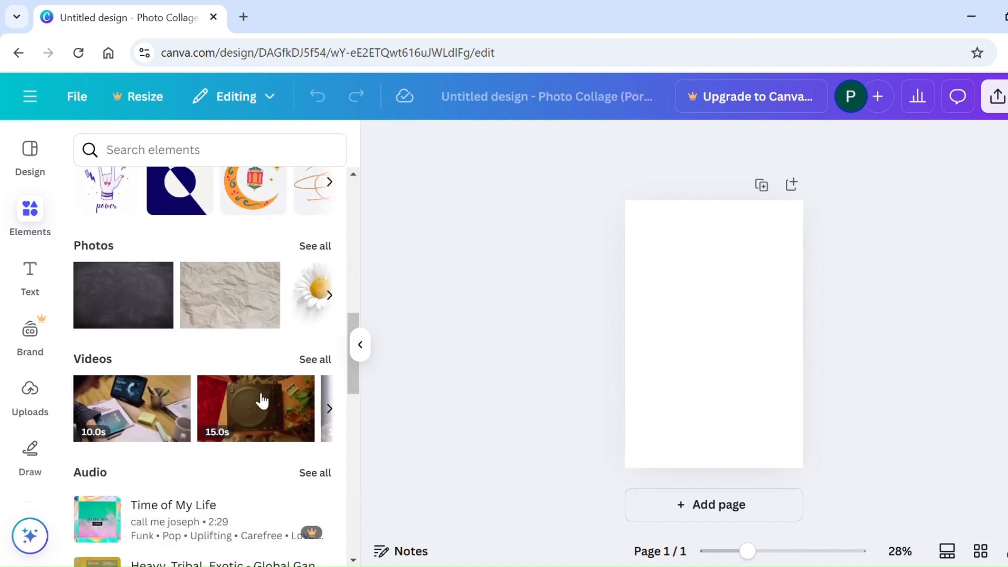
scroll(261, 401, "up", 14)
scroll(261, 401, "down", 18)
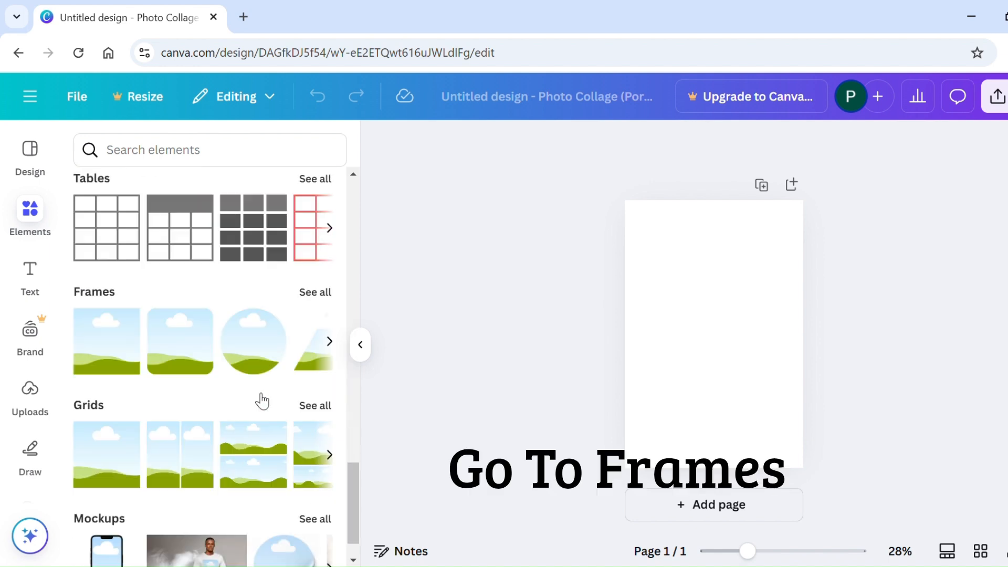
scroll(261, 401, "up", 1)
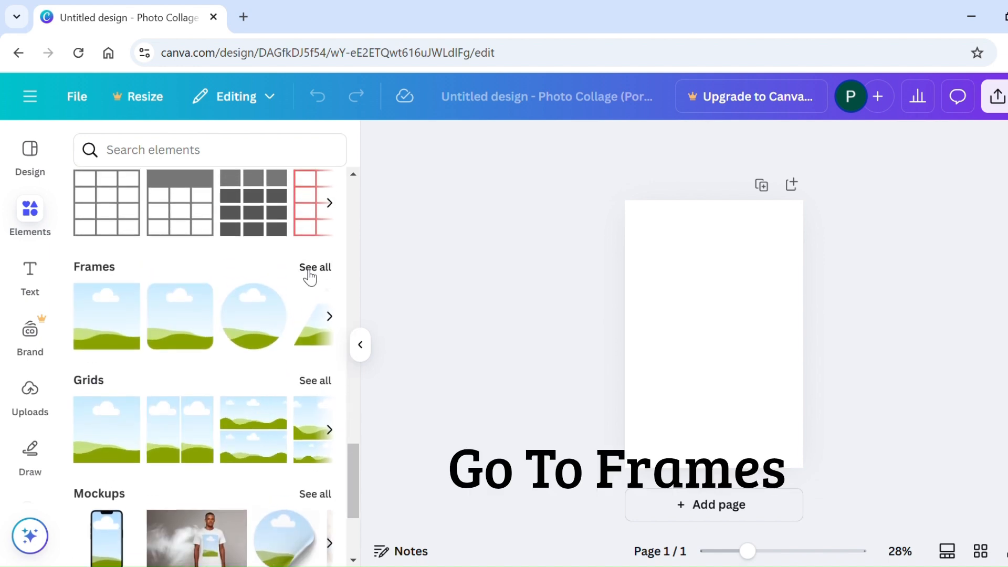
left_click(315, 267)
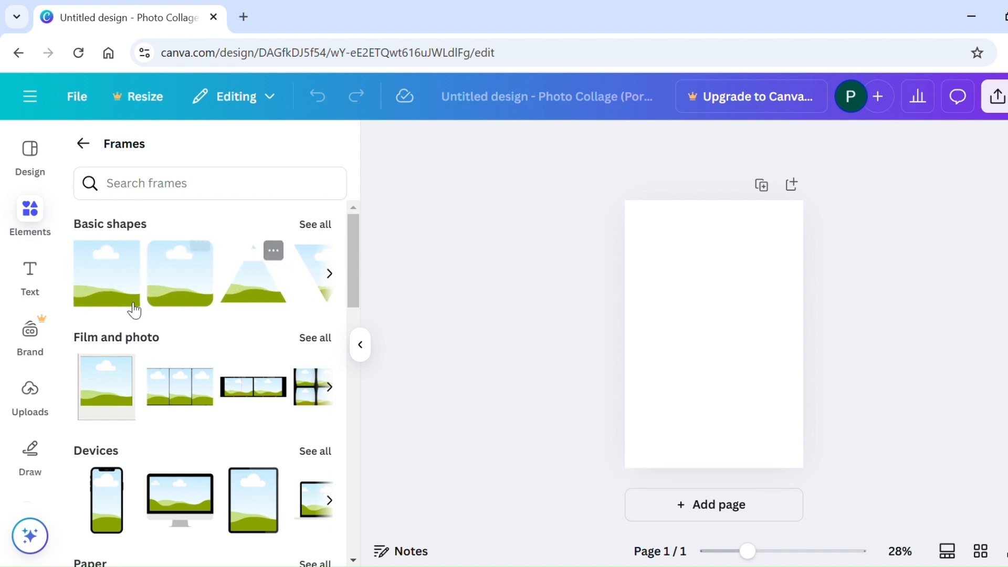
Add the basic square frame, fit it into the page's upper-right corner about 5.9 cm high, and narrow it from its inner side.
left_click(111, 284)
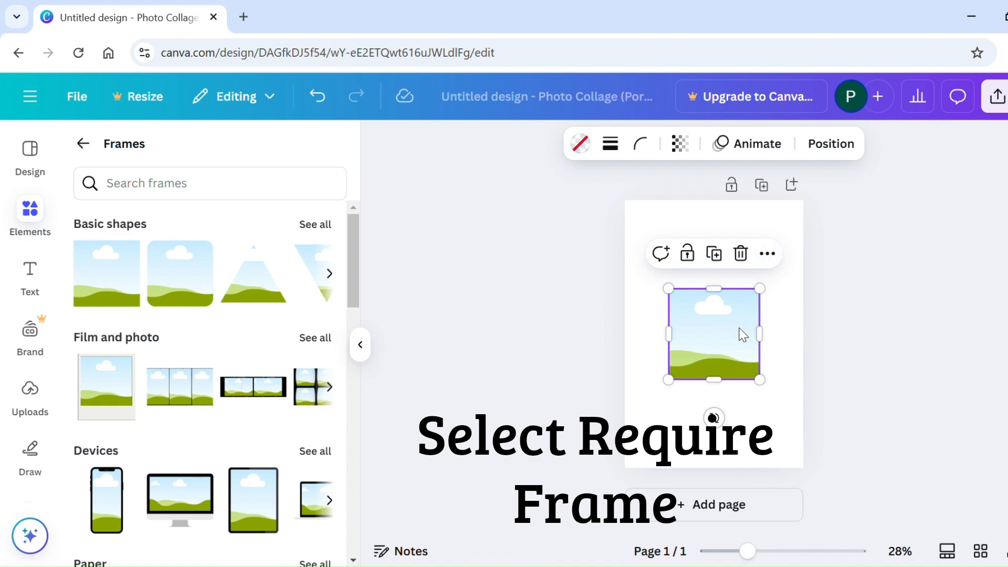
scroll(743, 341, "up", 3)
left_click_drag(721, 419, 801, 282)
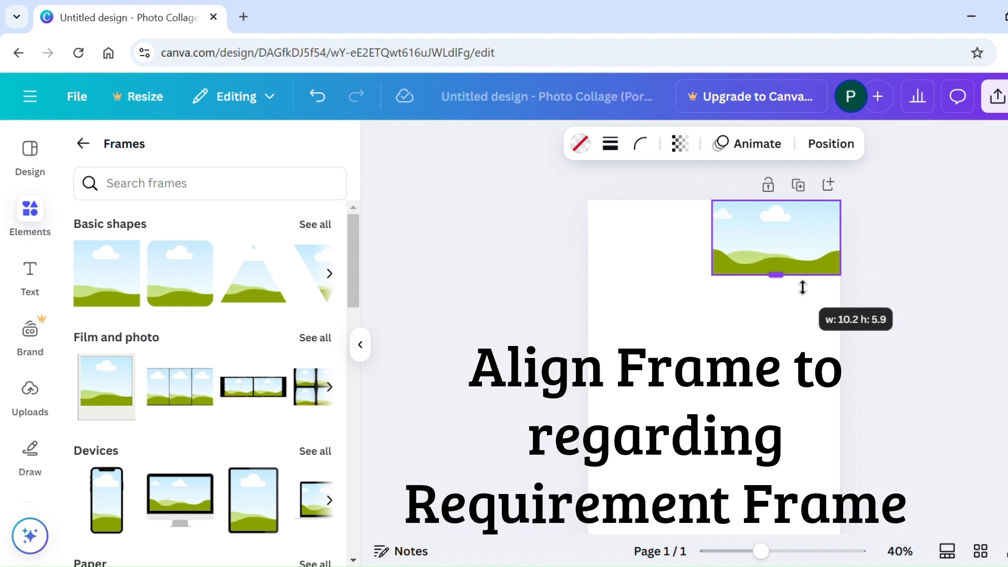
left_click_drag(720, 248, 748, 250)
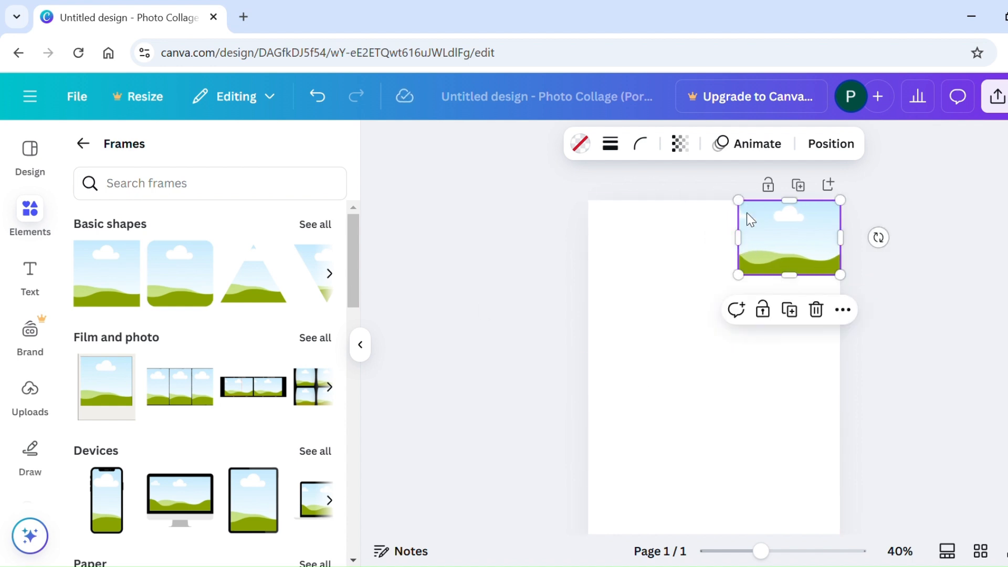
Duplicate the frame into the page's upper-left corner and widen it until only a narrow gap separates the two frames.
left_click(790, 310)
left_click_drag(786, 247, 648, 248)
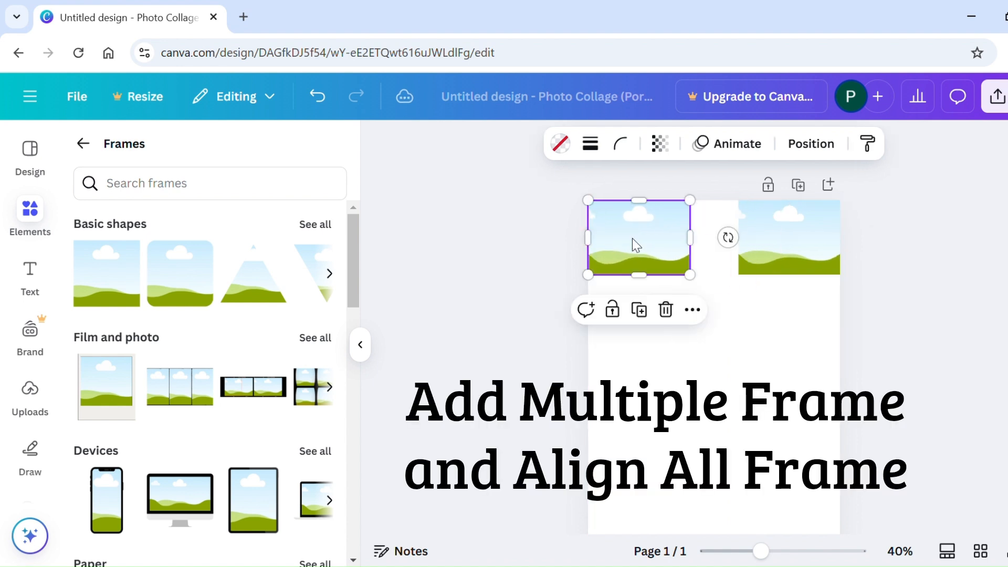
left_click_drag(698, 277, 738, 249)
left_click(754, 248)
mouse_move(748, 248)
left_mouse_down()
mouse_move(739, 247)
mouse_move(766, 255)
left_mouse_up()
left_click(710, 247)
Place a copy of the upper-left frame directly below it and narrow the copy to about half its width.
scroll(738, 245, "up", 5)
scroll(683, 315, "up", 1)
left_click(586, 383)
left_click_drag(633, 297, 619, 468)
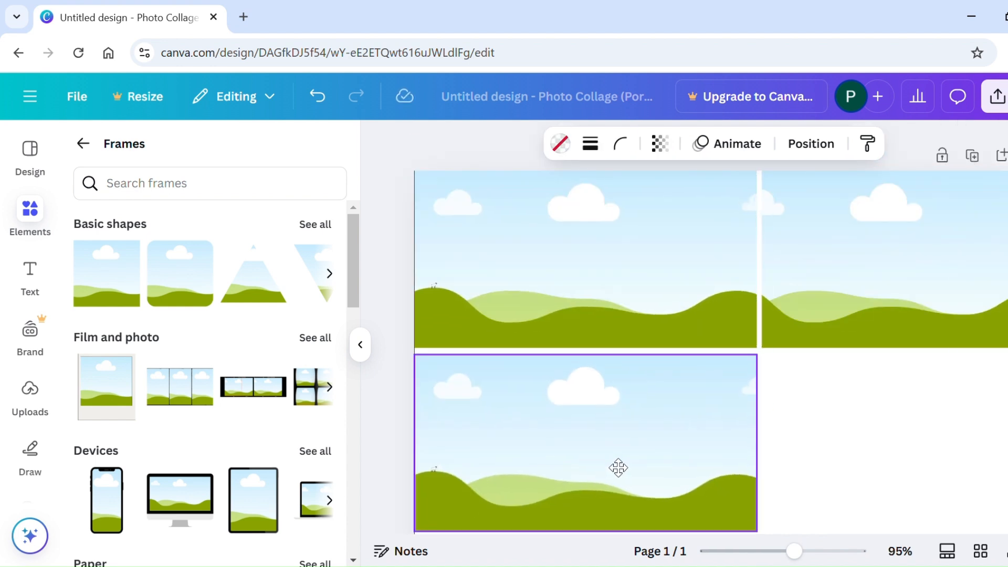
left_click_drag(757, 444, 594, 465)
Move the narrow frame to the page's bottom-left corner and place a copy of it in the bottom-right corner.
scroll(736, 482, "down", 7)
scroll(493, 216, "up", 4)
scroll(683, 386, "up", 4)
scroll(525, 315, "down", 3)
scroll(506, 387, "down", 3)
left_click_drag(500, 297, 512, 431)
left_click_drag(586, 290, 599, 294)
key("ctrl+d")
left_click_drag(538, 420, 962, 423)
Place a copy of the bottom-left frame above it along the page's left edge and adjust its height.
left_click(541, 378)
scroll(682, 338, "up", 3)
left_click(525, 252)
left_click_drag(509, 300, 515, 329)
left_click_drag(523, 266, 513, 380)
scroll(764, 505, "up", 3)
left_click(868, 143)
left_click(553, 247)
key("Delete")
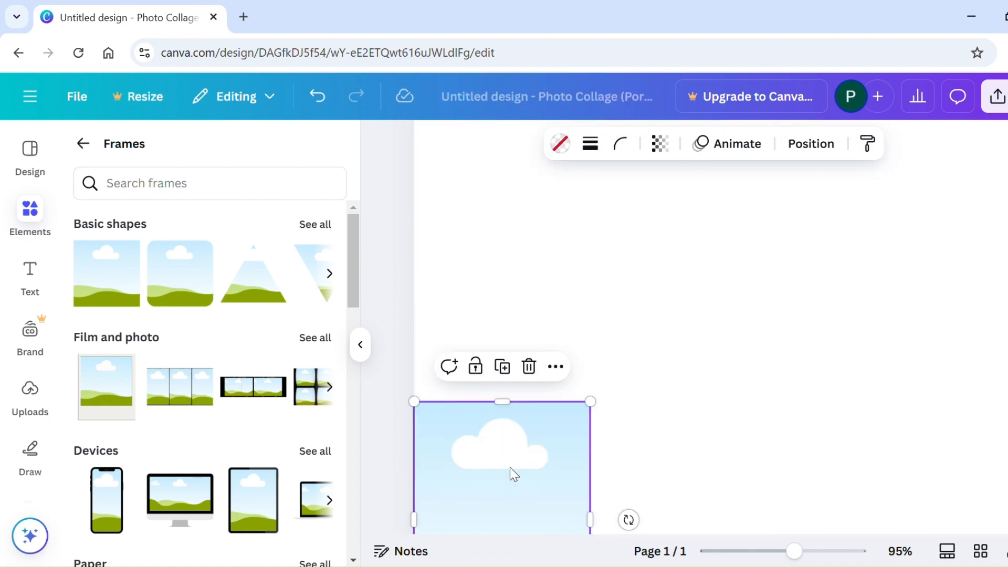
Duplicate the left-edge frame upward beneath the top row and adjust both frames' heights to leave even narrow gaps.
key("ctrl+d")
left_click_drag(511, 475, 507, 225)
scroll(503, 243, "up", 3)
left_click_drag(508, 363, 507, 333)
left_click_drag(503, 477, 505, 491)
scroll(504, 336, "down", 3)
left_click(504, 394)
scroll(509, 347, "up", 2)
left_click_drag(504, 348, 520, 323)
Extend both top-row frames downward by the same amount to reduce the gap above the left column.
scroll(510, 420, "down", 6)
scroll(514, 404, "up", 2)
scroll(513, 324, "up", 4)
left_click(567, 283)
left_click_drag(585, 343, 618, 358)
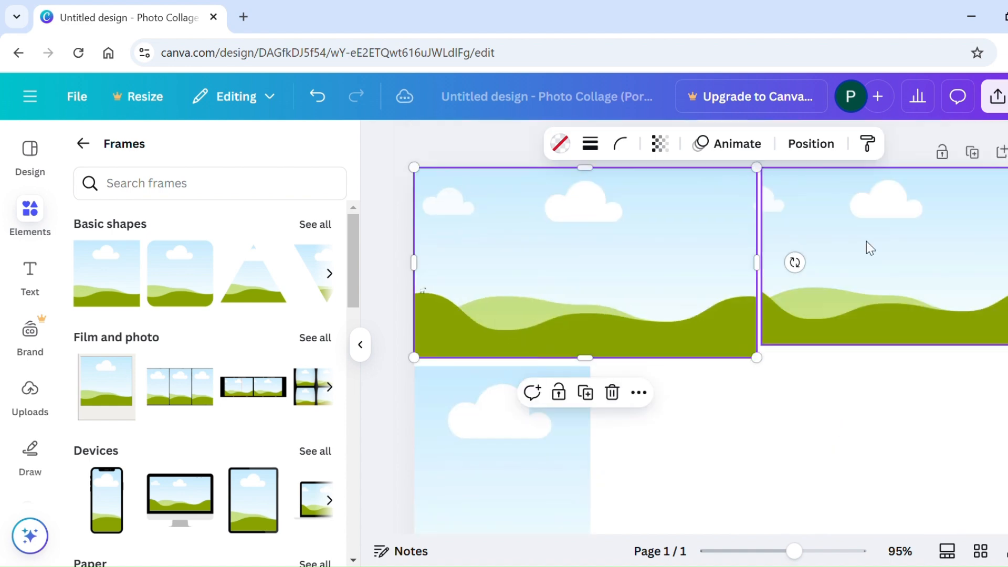
left_click(861, 294)
left_click_drag(887, 343, 887, 357)
left_click_drag(775, 275, 776, 275)
Duplicate the two middle frames of the left column together and place the copies along the page's right edge.
scroll(777, 274, "down", 4)
left_click(454, 315)
left_click(512, 137, "shift")
key("ctrl+d")
left_click_drag(518, 172, 741, 301)
Copy the upper-right frame into the gap in the middle of the bottom row and resize it to match the neighbouring frames.
scroll(940, 174, "up", 7)
left_click(972, 232)
key("ctrl+d")
scroll(945, 210, "down", 2)
scroll(735, 301, "down", 7)
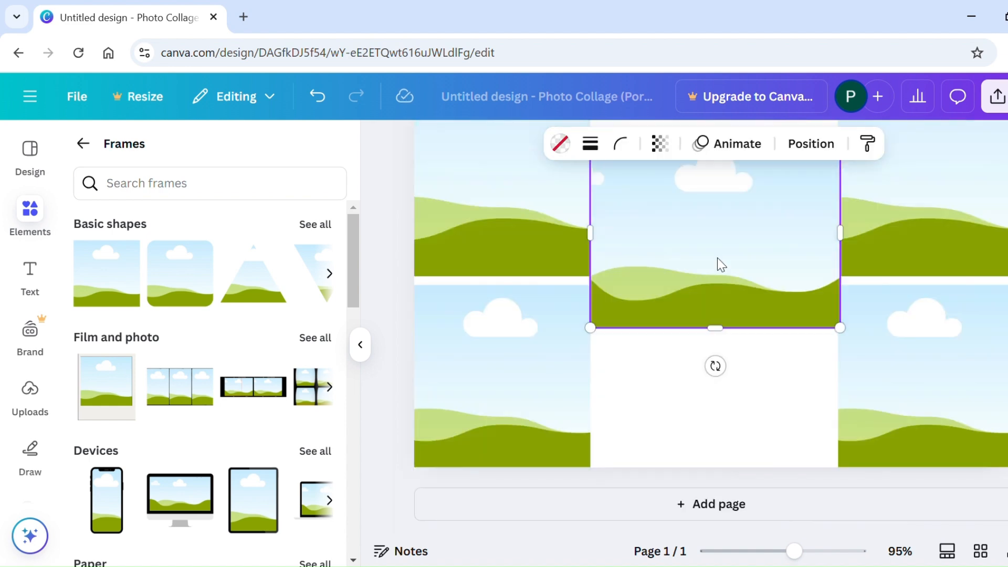
left_click_drag(727, 262, 726, 403)
left_click_drag(840, 372, 833, 372)
left_click_drag(761, 401, 765, 401)
left_click_drag(715, 277, 716, 286)
left_click(390, 368)
Duplicate a middle frame of the right column and place the copy in the empty center column.
scroll(390, 368, "up", 3)
left_click(107, 273)
left_click(741, 383)
left_click(936, 356)
key("ctrl+d")
left_click_drag(936, 355, 693, 268)
Widen the center frame to fill the space between the side columns and extend its lower edge downward.
scroll(668, 239, "up", 5)
left_click_drag(661, 362, 653, 363)
left_click_drag(776, 398, 840, 417)
scroll(724, 340, "down", 4)
left_click_drag(724, 339, 723, 406)
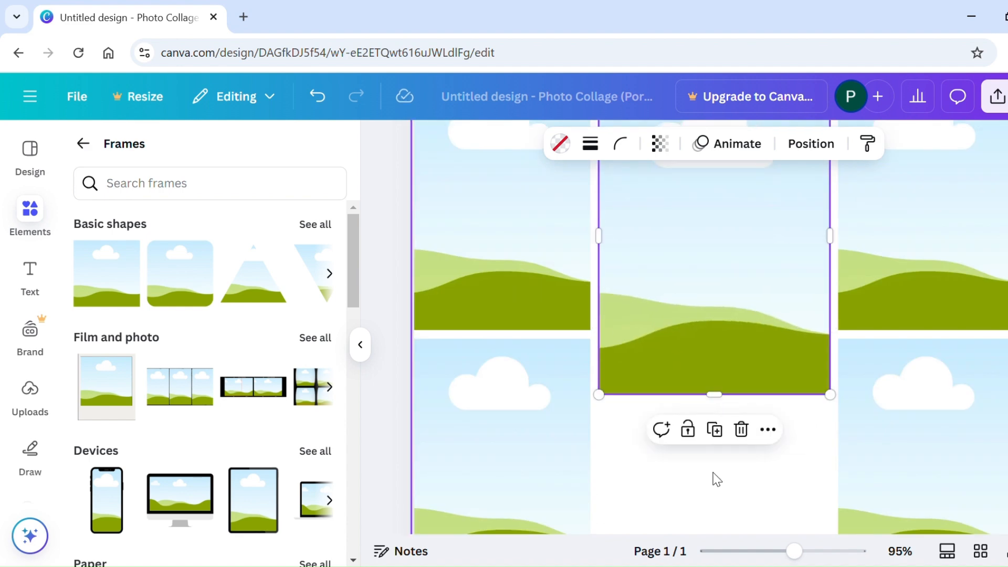
left_click(716, 478)
scroll(717, 479, "down", 4)
scroll(714, 475, "up", 1)
Search the elements for "Ripped Paper" and browse only the graphics results.
left_click(83, 143)
left_click(263, 152)
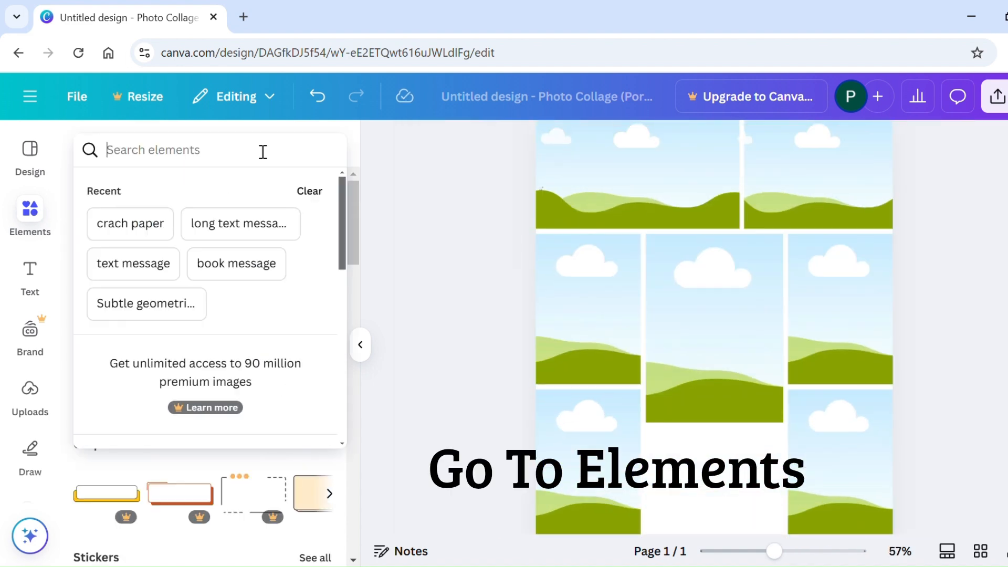
type("Ripped Paper")
key("Return")
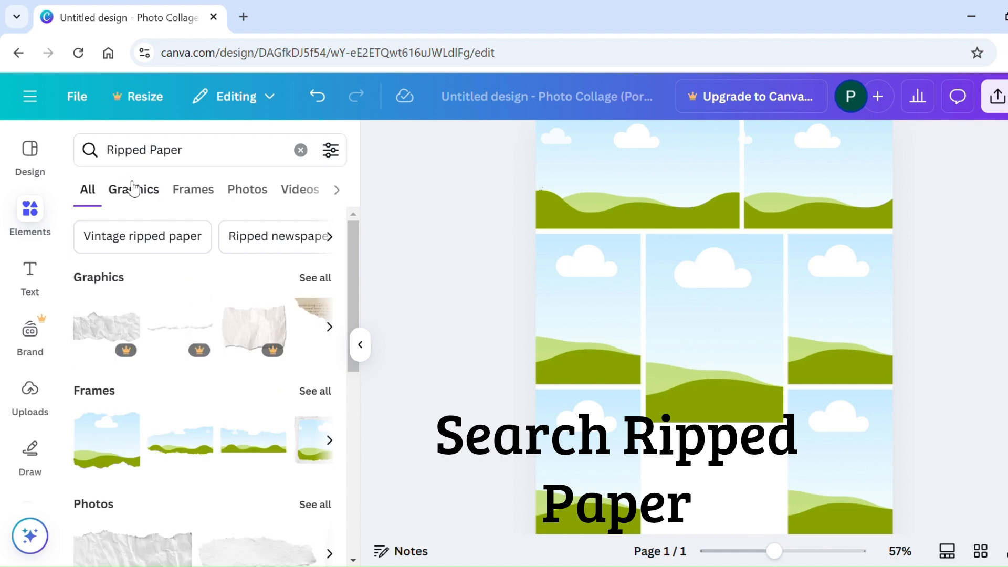
left_click(133, 188)
scroll(211, 348, "down", 3)
scroll(213, 347, "down", 2)
Refine the graphics search to "white Ripped Paper" and look through the results.
left_click(115, 155)
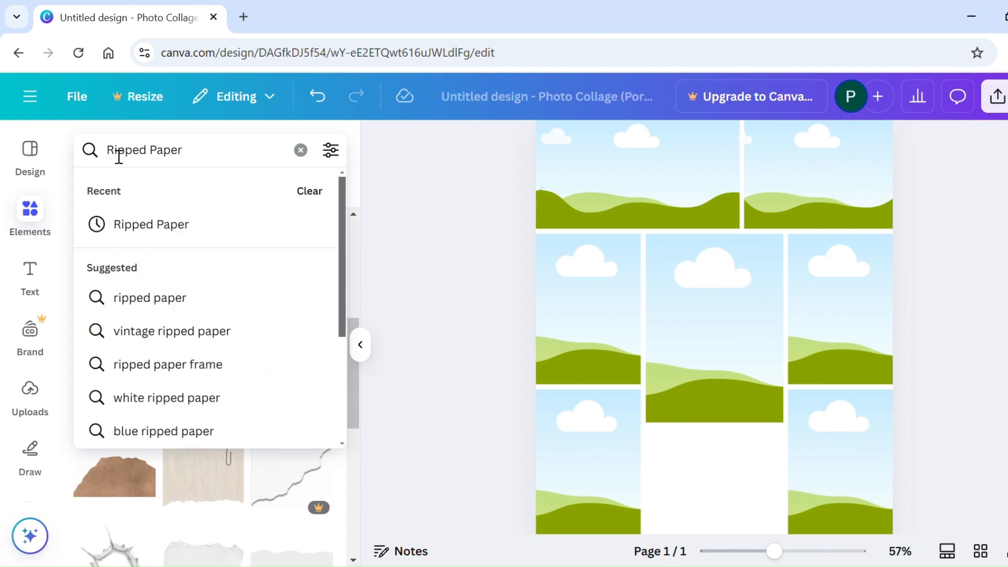
left_click(119, 157)
type("whi")
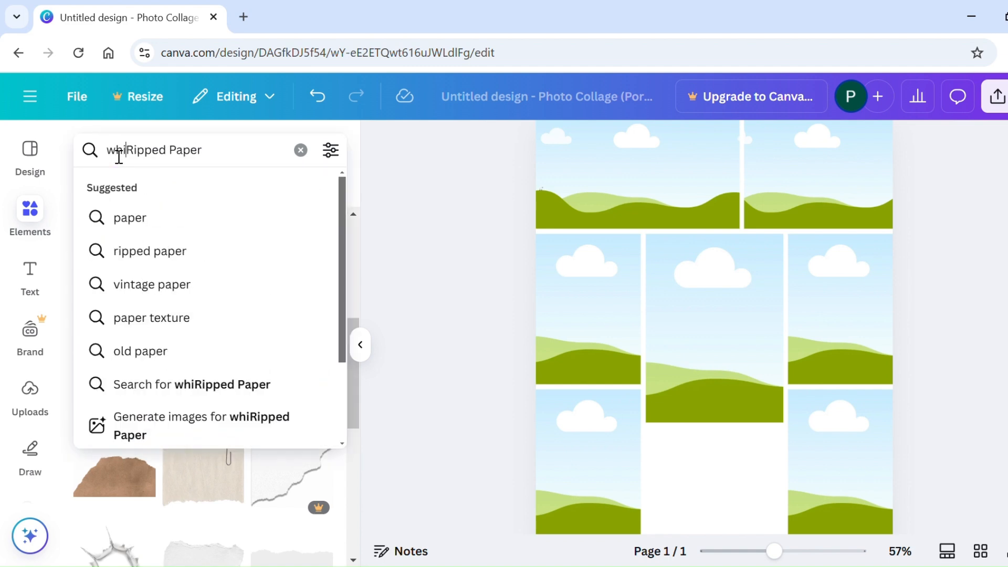
type("te")
key("Return")
scroll(208, 493, "down", 1)
scroll(207, 484, "up", 1)
scroll(207, 483, "down", 2)
scroll(207, 484, "up", 2)
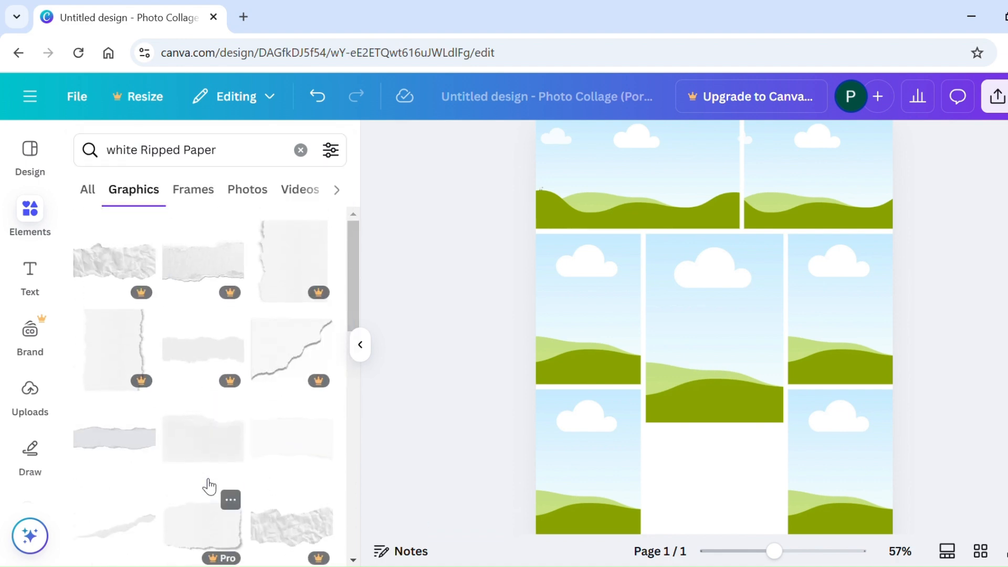
Discard the watermarked paper after trying it, add the free plain white torn paper, and rotate it so its torn edge faces up.
left_click(303, 261)
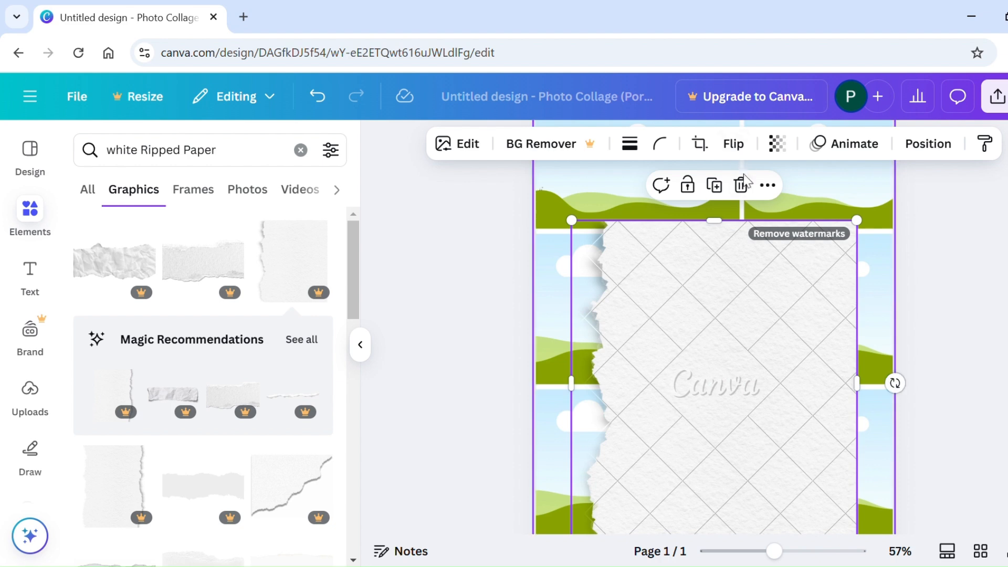
left_click(741, 184)
scroll(219, 412, "down", 5)
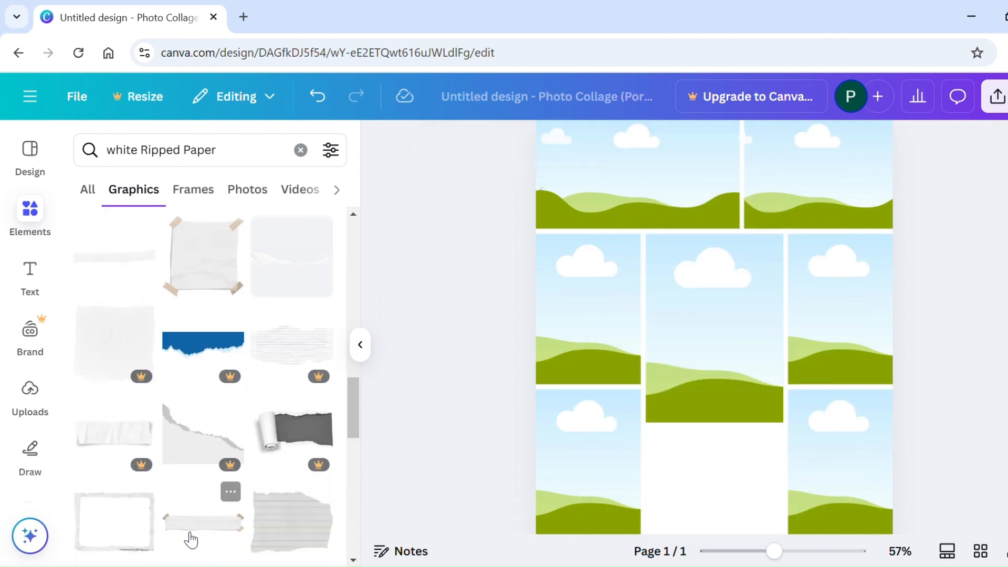
scroll(191, 539, "down", 6)
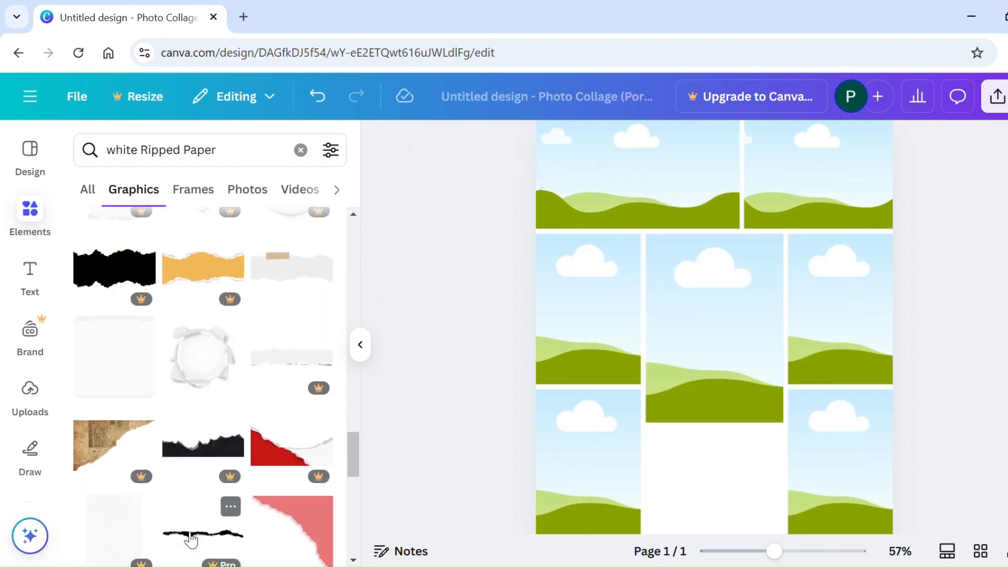
scroll(191, 539, "down", 8)
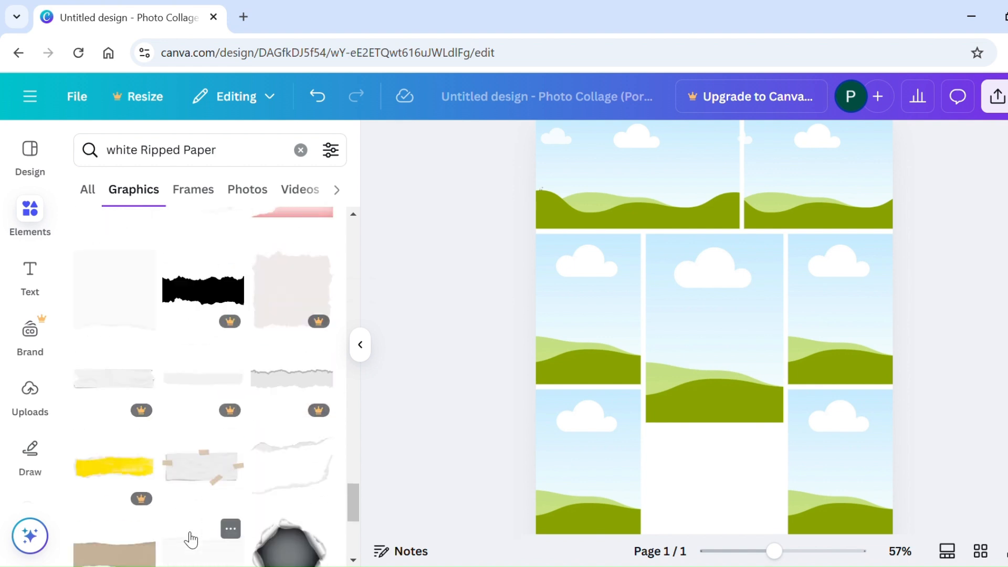
left_click(112, 302)
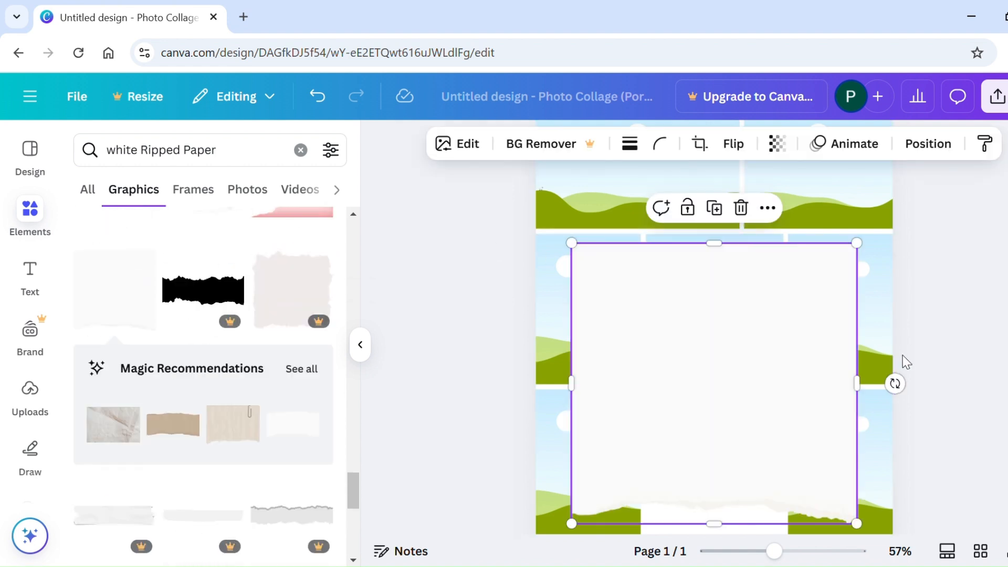
left_click_drag(905, 392, 556, 396)
scroll(784, 422, "down", 3)
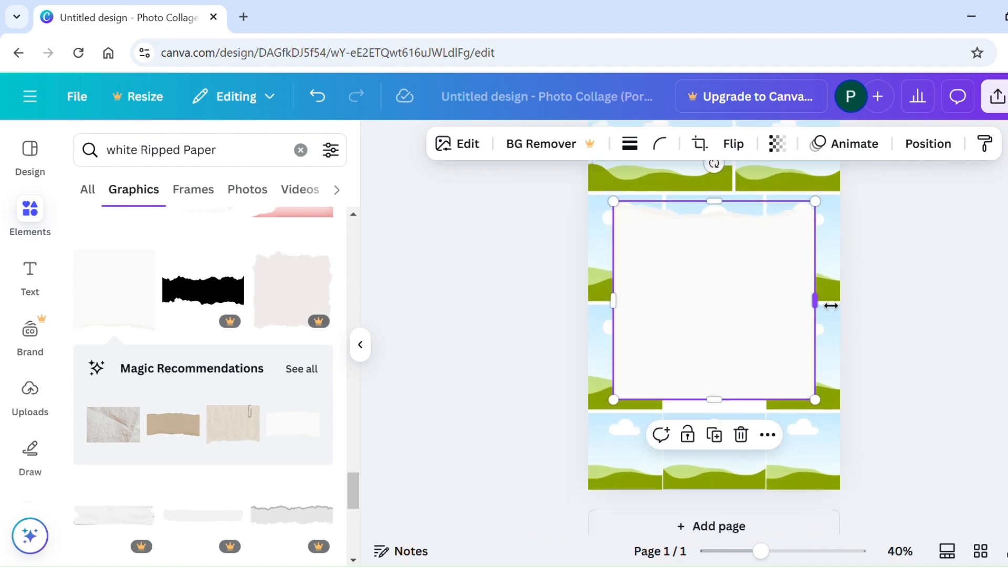
Shrink the torn paper to the center column's width and fit it into the blank gap, overlapping the center frame's lower edge.
left_click_drag(826, 308, 828, 290)
left_click_drag(824, 214, 773, 313)
left_click_drag(679, 370, 717, 380)
left_click_drag(777, 303, 757, 307)
left_click_drag(700, 376, 723, 378)
left_click_drag(782, 315, 763, 314)
scroll(728, 368, "up", 2)
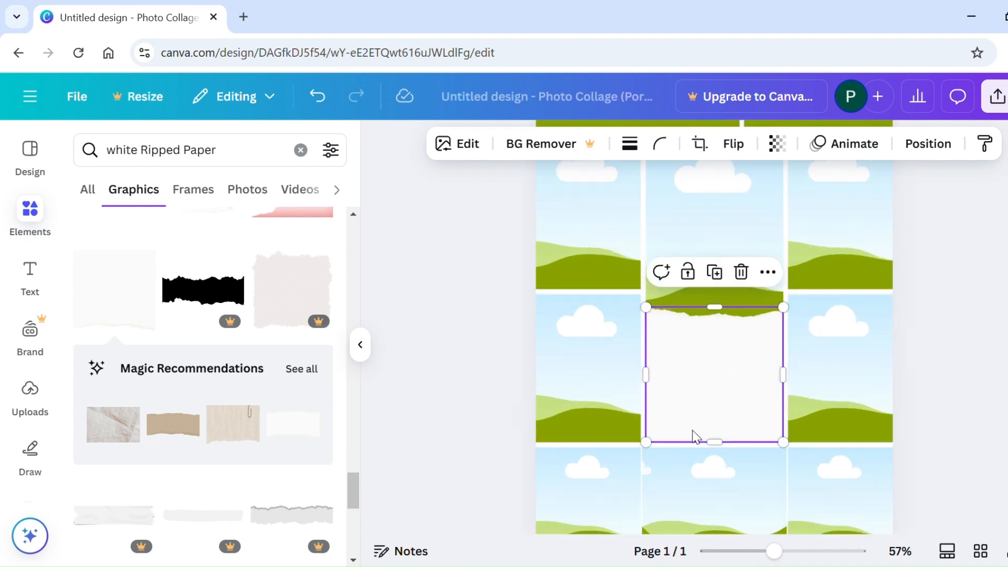
left_click(696, 419)
left_click(961, 282)
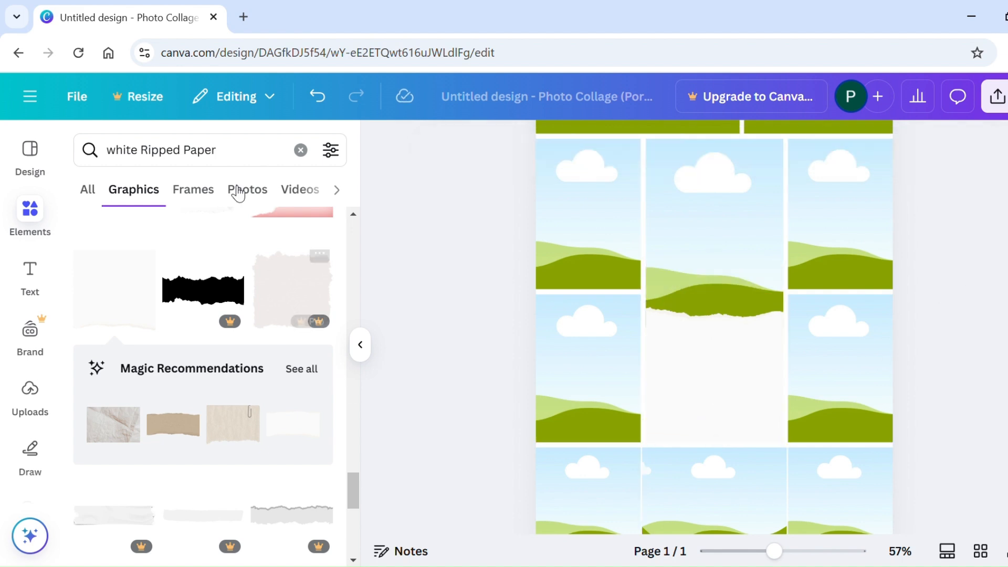
Clear the previous paper search and search the elements for "photos".
left_click(48, 157)
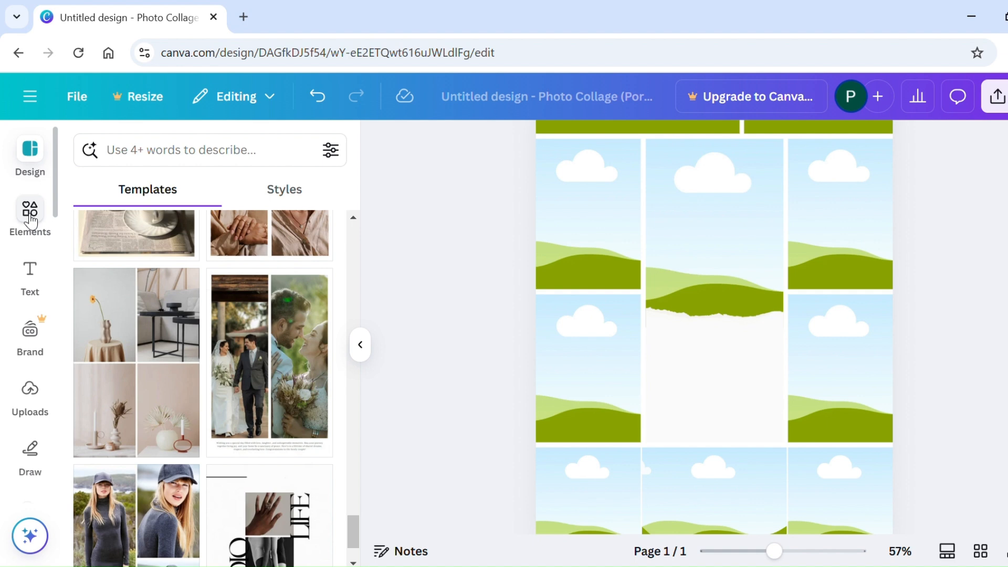
left_click(31, 218)
left_click(302, 150)
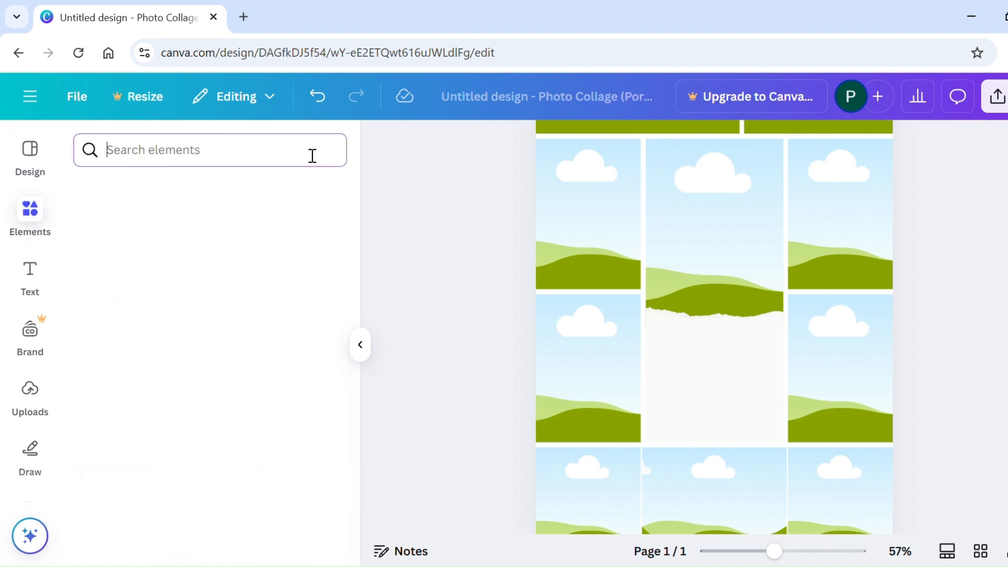
type("ph")
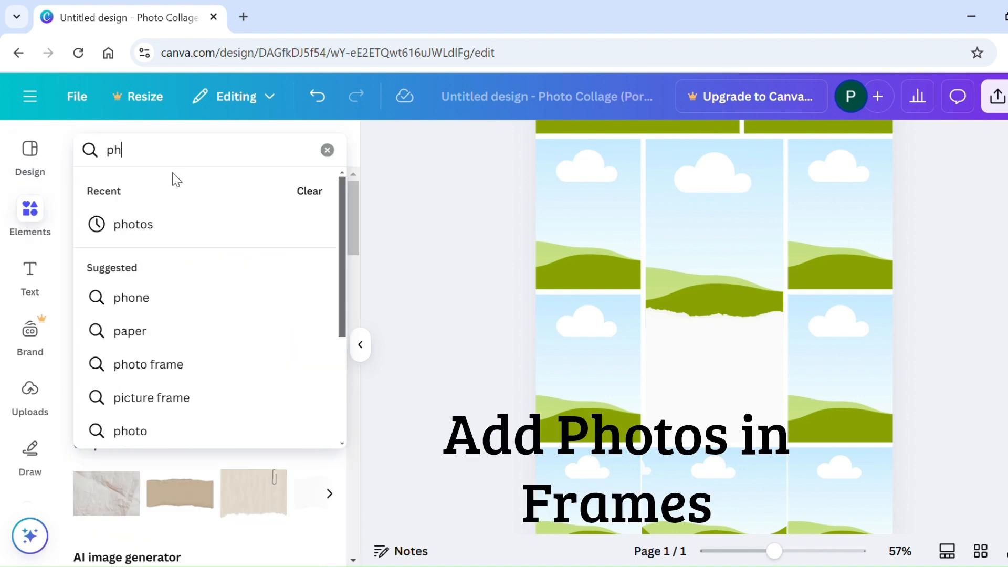
type("otos")
key("Return")
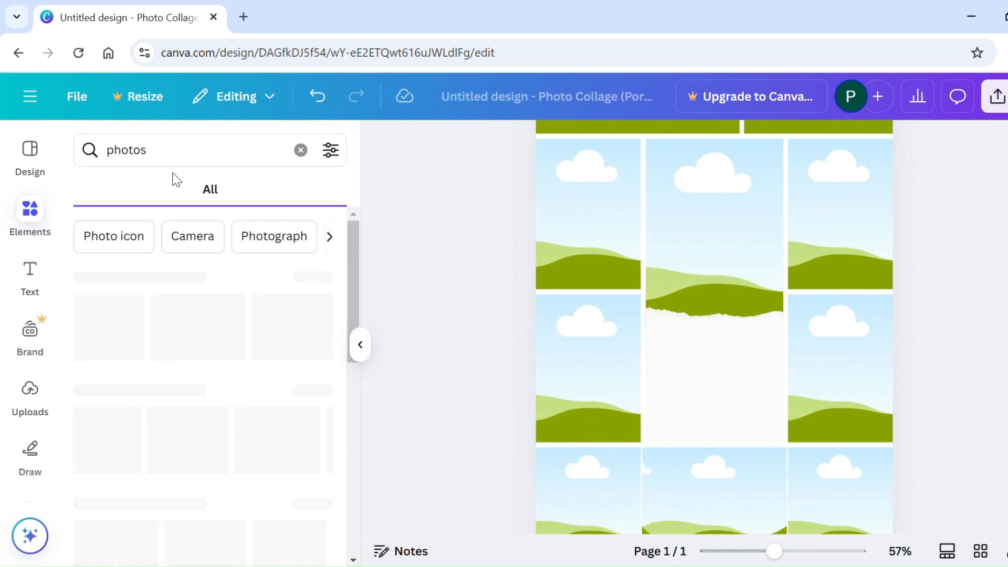
Refine the element search to "sports photos" and show only the photo results.
left_click(113, 156)
type("sports")
key("Return")
left_click(248, 189)
Fill the tall center frame with the photo of two skiers and browse further sports photos.
left_click(278, 268)
scroll(279, 397, "down", 5)
left_click_drag(116, 309, 714, 232)
scroll(250, 368, "up", 2)
scroll(250, 410, "down", 10)
left_click(331, 150)
scroll(228, 366, "down", 5)
left_click(331, 150)
scroll(193, 520, "down", 10)
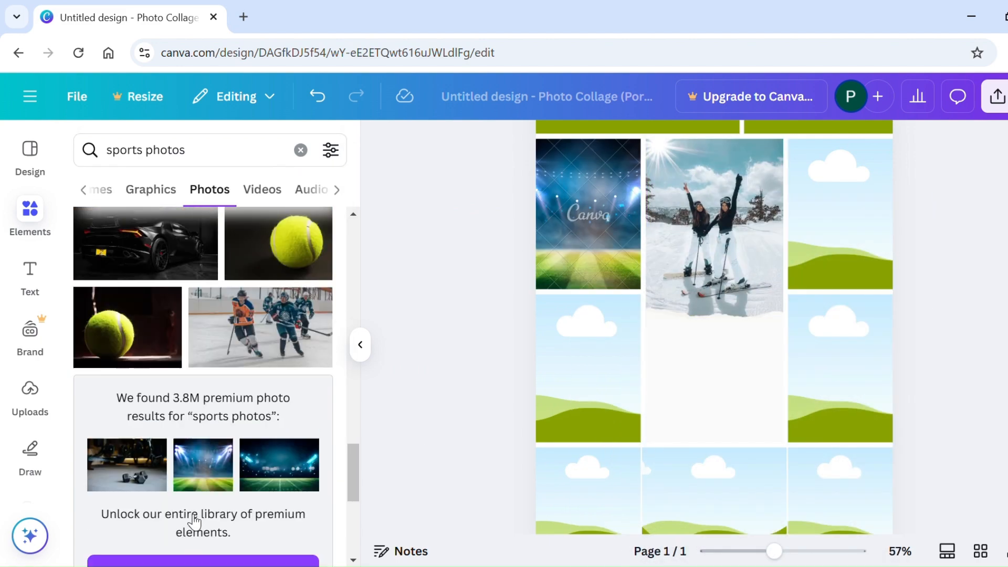
Fill the left column's upper frame with the tennis ball photo and the frame below it with the ice hockey players.
scroll(210, 446, "up", 2)
left_click_drag(279, 274, 583, 215)
left_click_drag(258, 363, 586, 368)
Fill the right column's upper frame with the golfer photo and the frame below it with the orange soccer ball.
scroll(221, 532, "down", 10)
left_click_drag(269, 275, 837, 215)
scroll(200, 426, "down", 1)
scroll(200, 430, "down", 10)
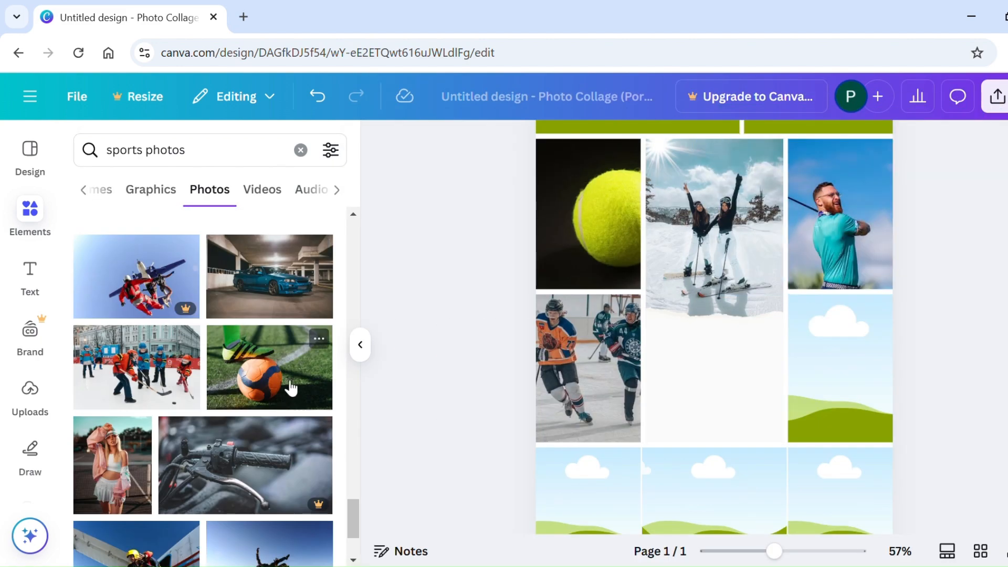
left_click_drag(291, 387, 841, 368)
Fill the bottom row's left frame with the skateboarding photo and its middle frame with the blue stadium stands.
scroll(210, 420, "down", 8)
scroll(157, 420, "down", 3)
left_click_drag(126, 286, 588, 486)
scroll(113, 402, "down", 10)
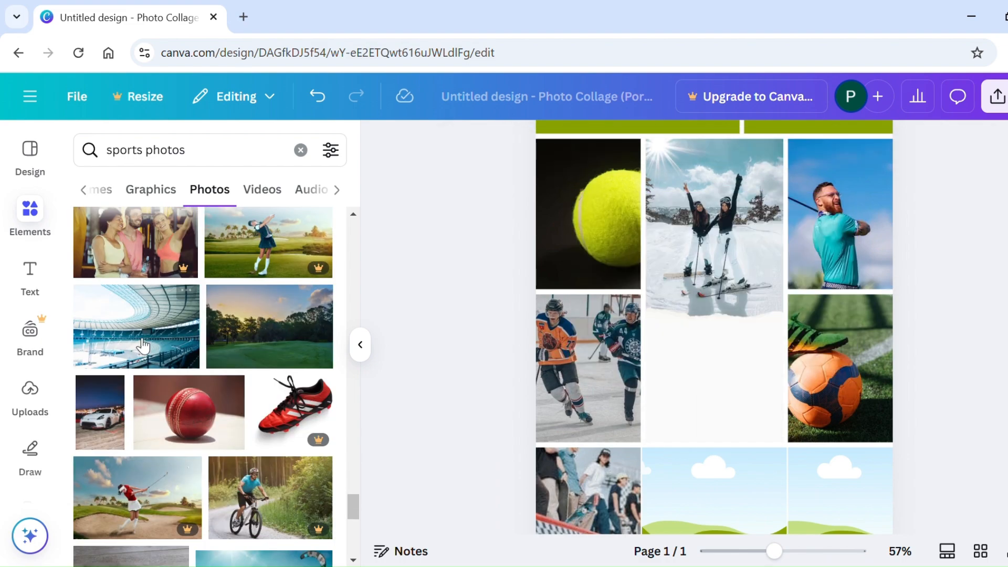
left_click(135, 328)
left_click_drag(714, 288, 714, 491)
Add the handstand gymnast photo and place it in the right frame of the bottom row.
scroll(261, 498, "down", 6)
left_click(270, 329)
left_click_drag(752, 252, 865, 485)
double_click(870, 498)
left_click(281, 538)
Place the photo of two women flexing in a gym into the right frame of the top row.
scroll(230, 495, "down", 10)
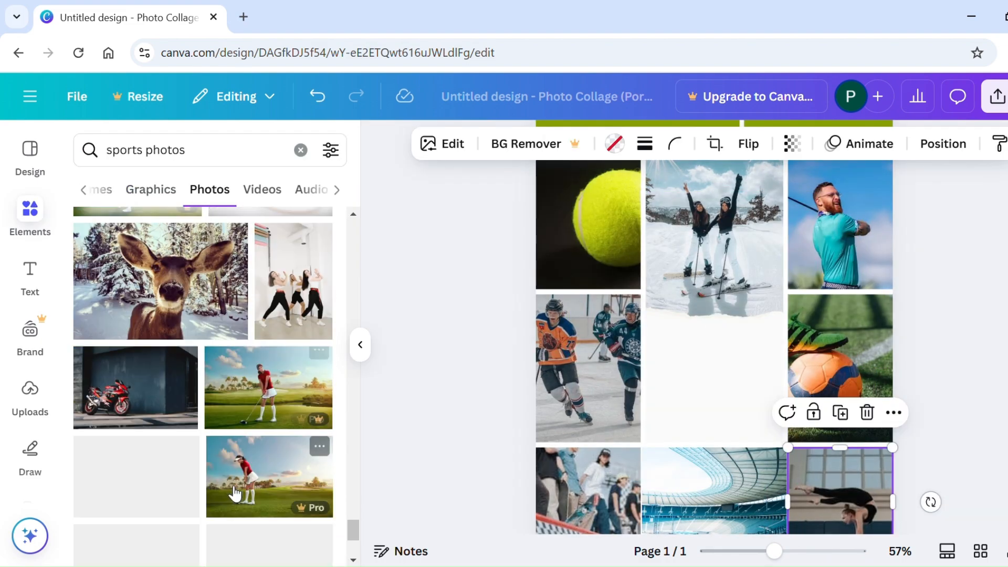
scroll(131, 336, "up", 1)
left_click(136, 294)
scroll(736, 368, "up", 3)
left_click_drag(750, 462, 830, 252)
Fill the wide left frame of the top row with the photo of three runners.
scroll(183, 419, "down", 8)
scroll(181, 415, "down", 8)
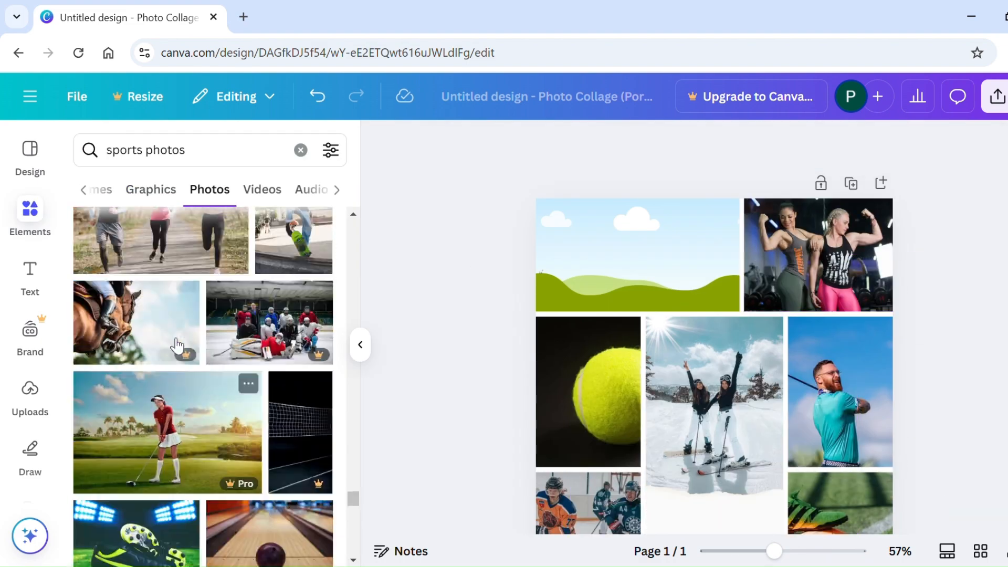
scroll(176, 349, "up", 4)
left_click(170, 349)
left_click_drag(714, 451, 638, 257)
left_click(418, 294)
left_click(421, 285)
Tint the white torn paper a light cream color using the image adjustments.
scroll(631, 371, "down", 5)
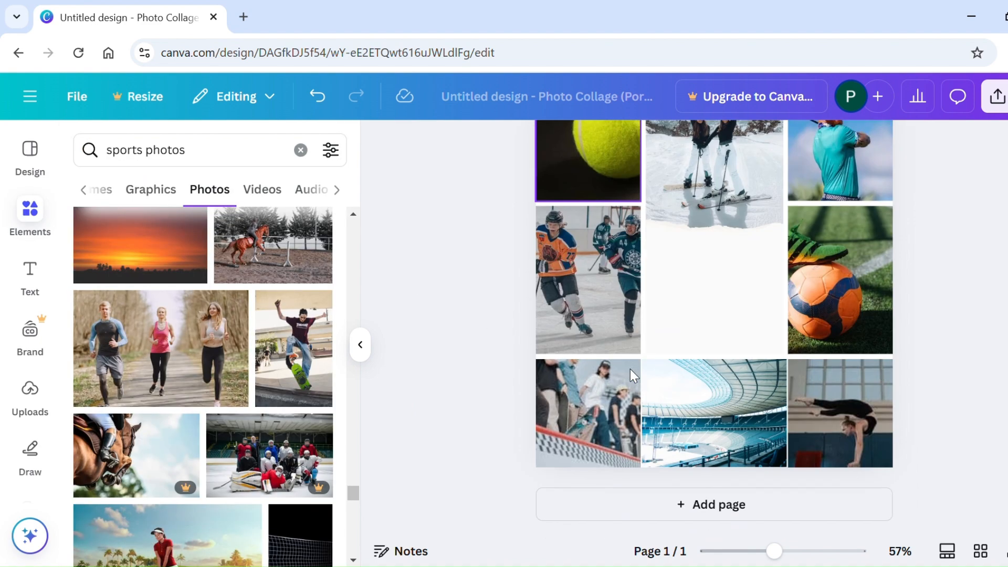
left_click(708, 286)
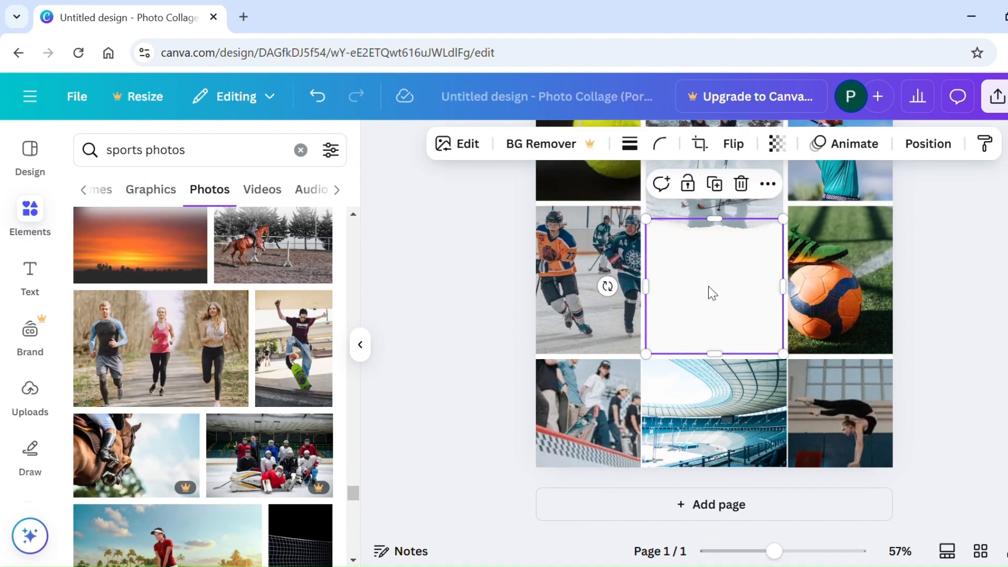
left_click(454, 145)
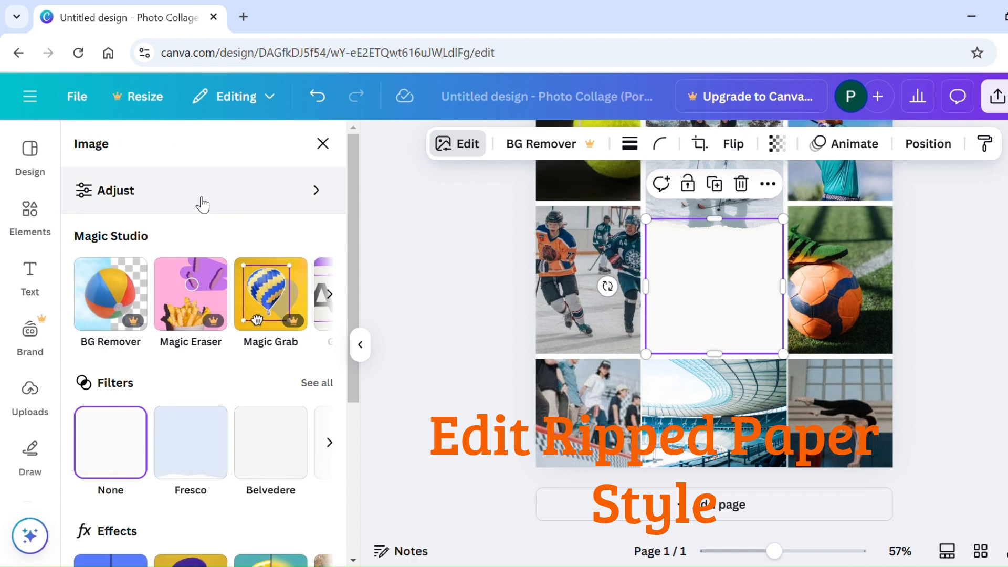
scroll(203, 426, "right", 10)
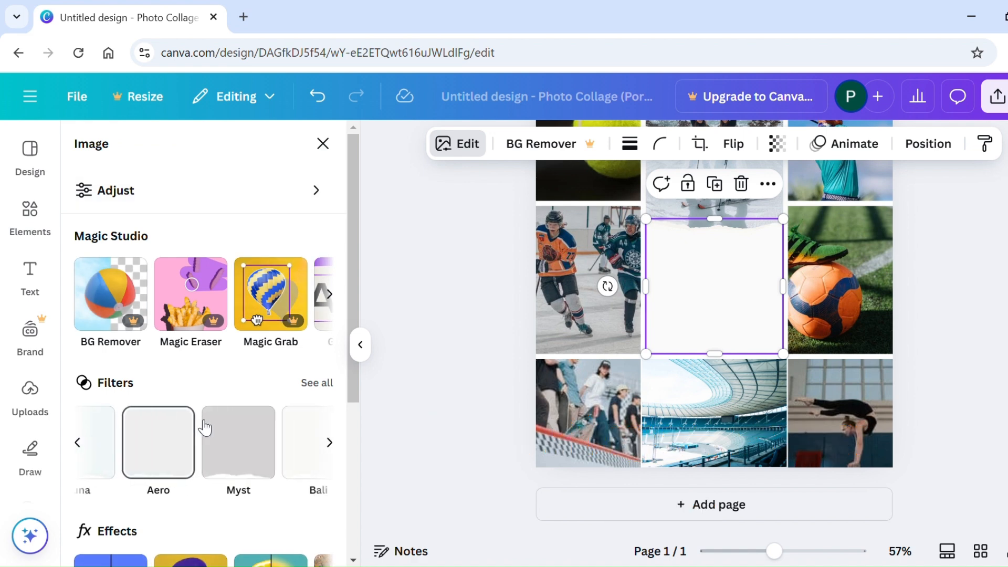
left_click(312, 193)
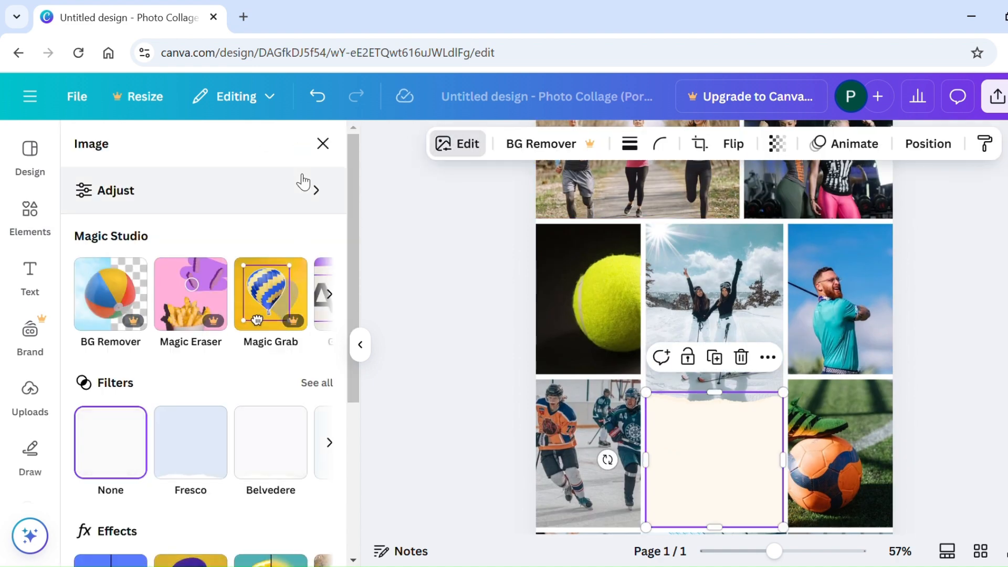
left_click(314, 190)
left_click_drag(180, 367, 229, 368)
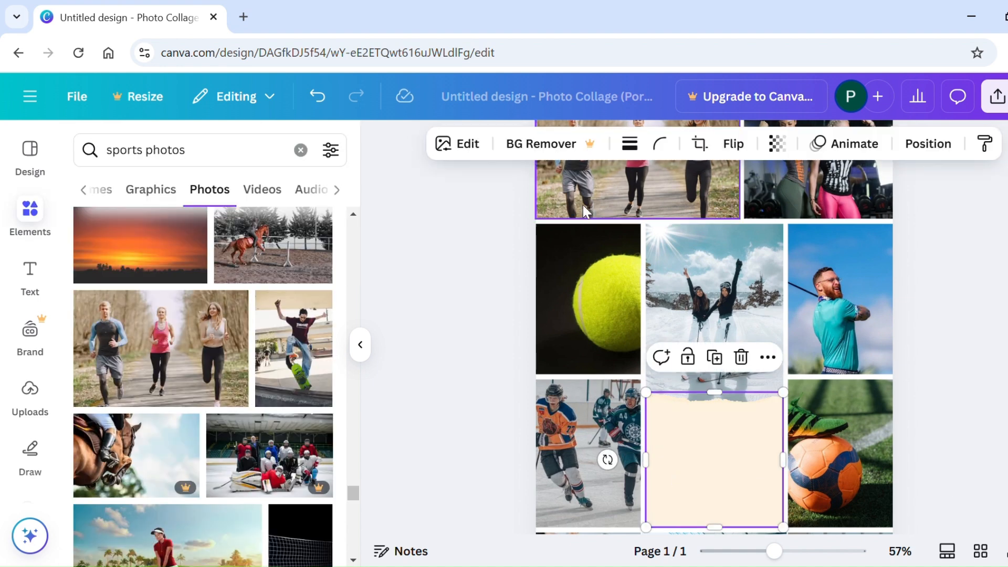
left_click(643, 148)
left_click(582, 194)
left_click(442, 289)
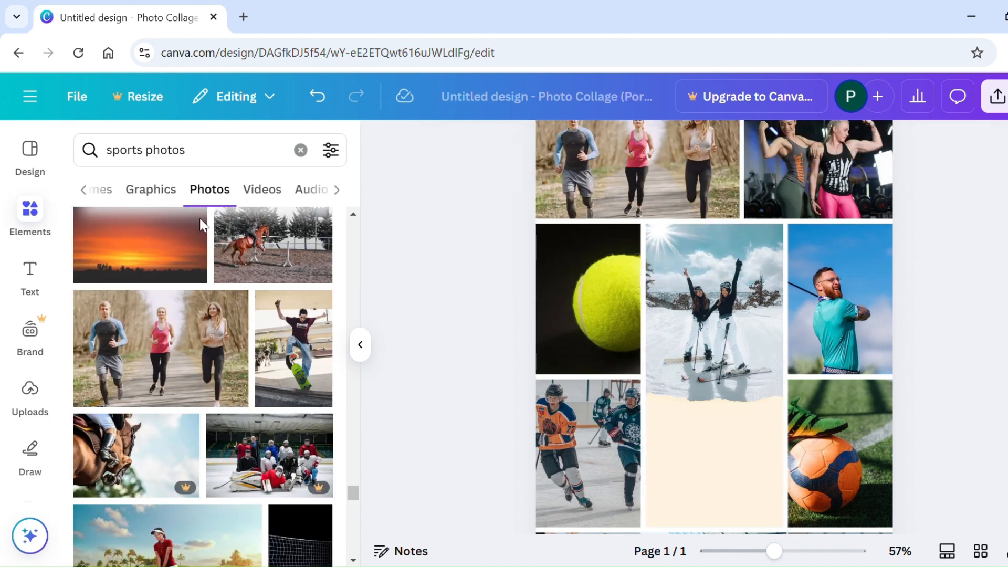
Add a heading text to the collage reading "Event".
left_click(41, 293)
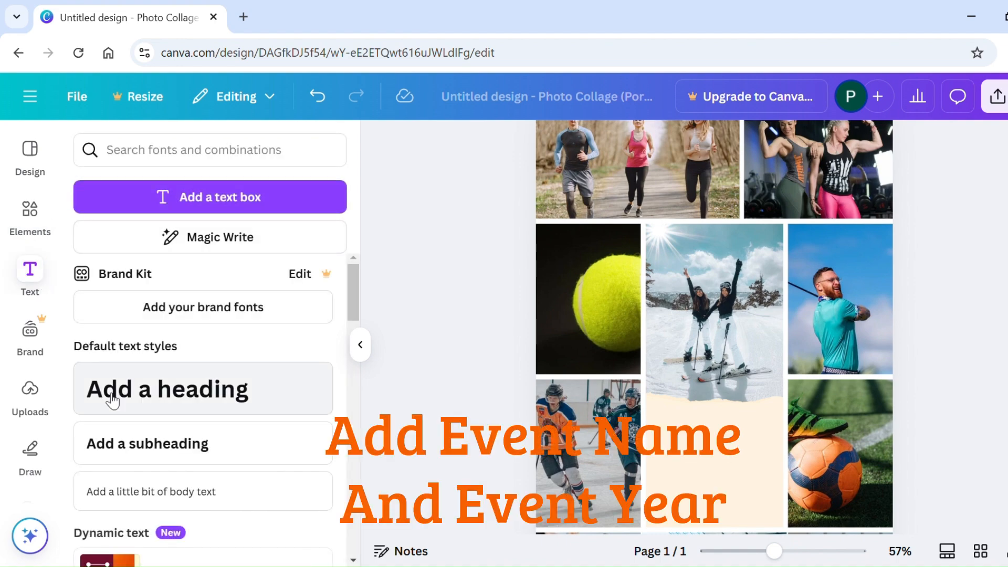
left_click(111, 400)
key("BackSpace")
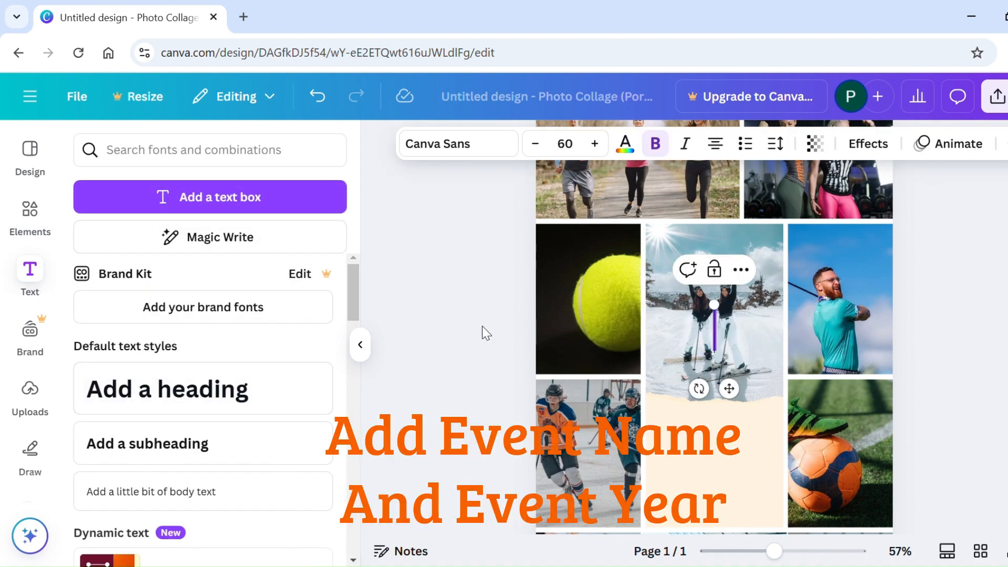
type("Event")
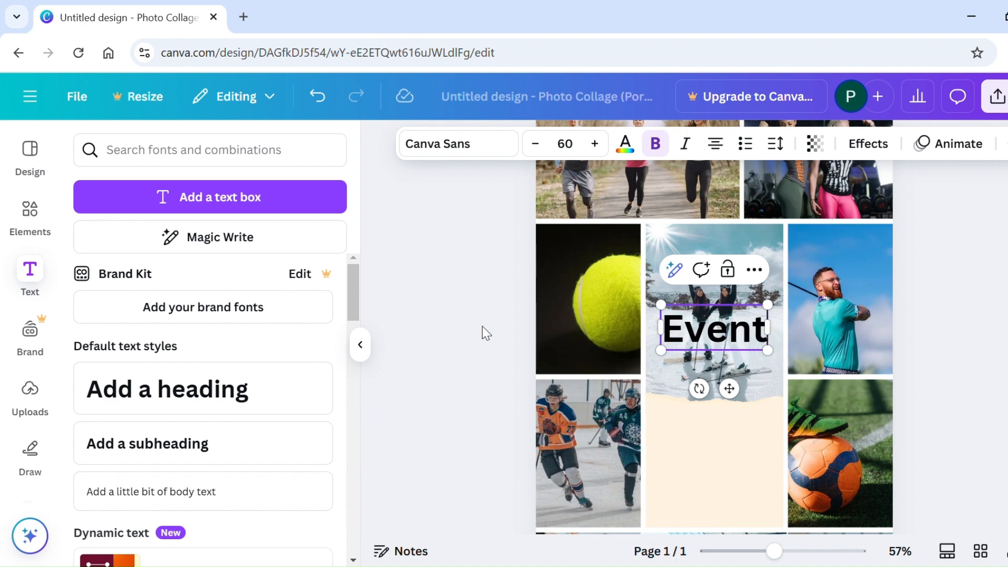
left_click(980, 300)
Switch the "Event" heading to uppercase and move it onto the cream torn paper.
left_click(714, 315)
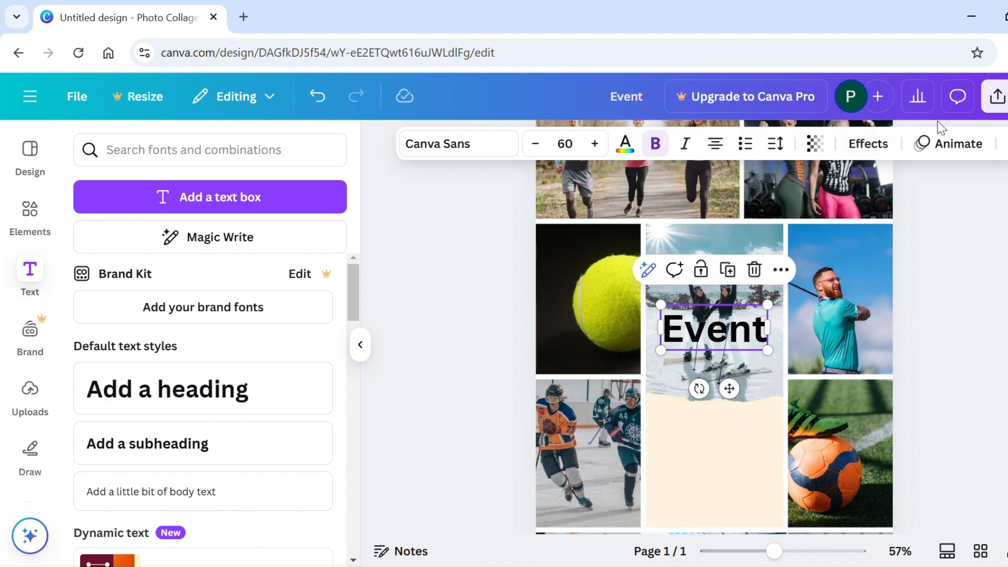
left_click(1004, 144)
left_click(912, 182)
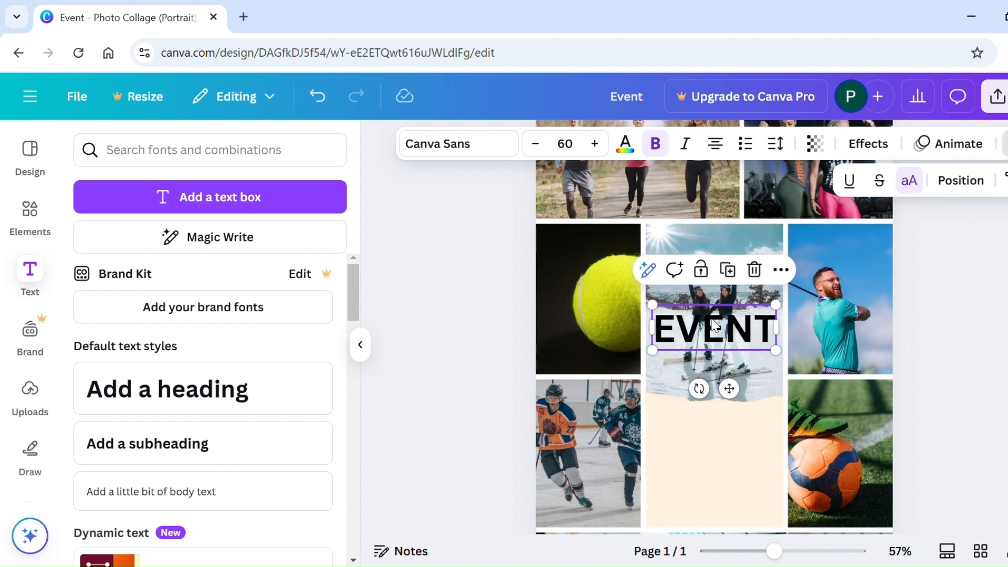
left_click_drag(716, 315, 715, 437)
Change the EVENT heading's font to Norwester and its size to 63.
left_click(458, 144)
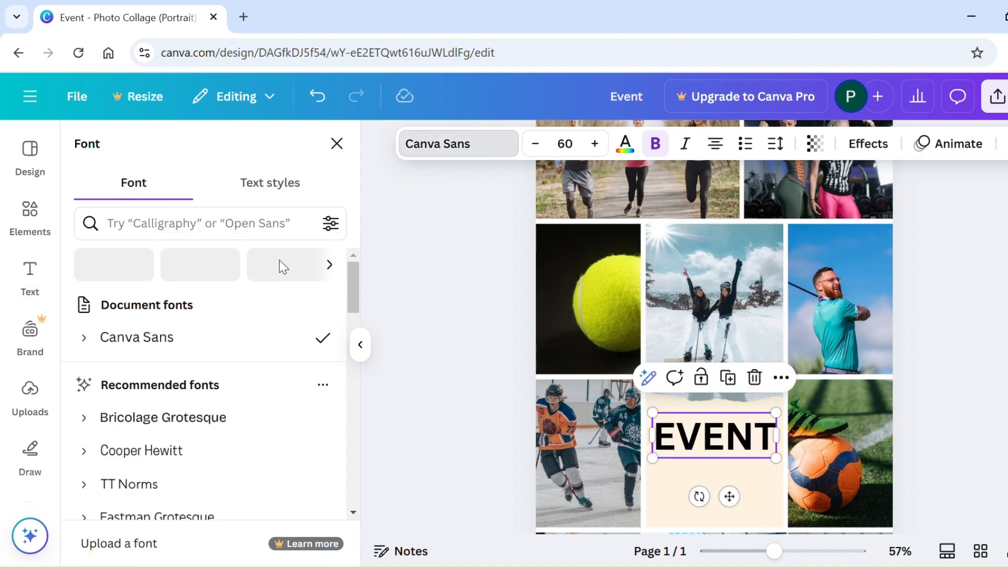
scroll(222, 420, "down", 3)
scroll(222, 420, "down", 15)
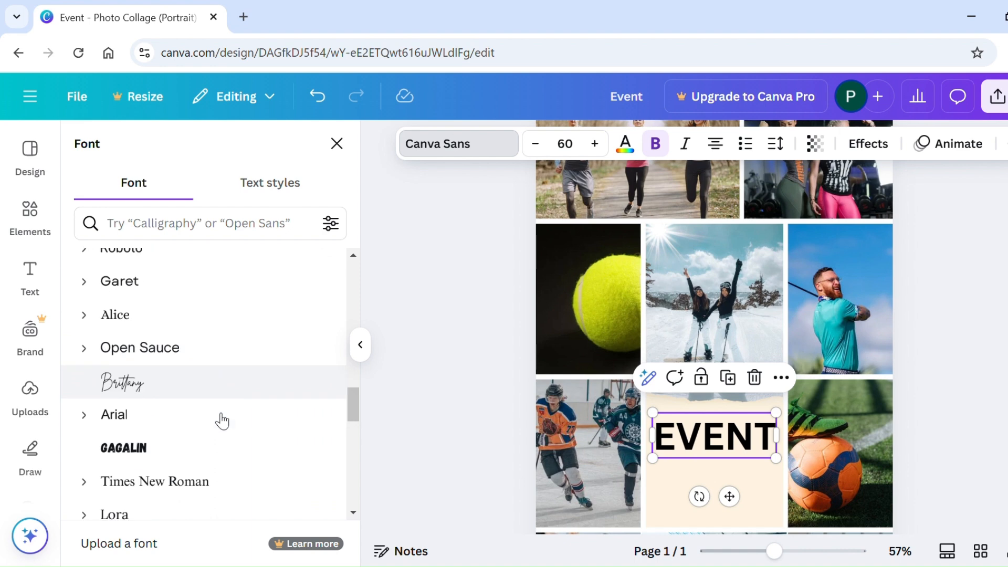
scroll(223, 420, "down", 5)
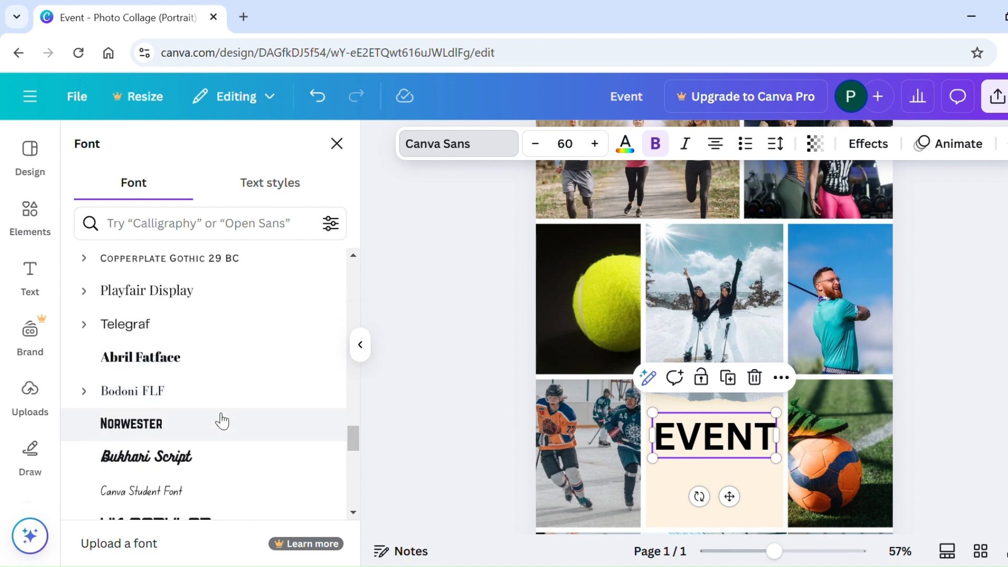
left_click(220, 423)
left_click(602, 154)
left_click(603, 155)
left_click(603, 155)
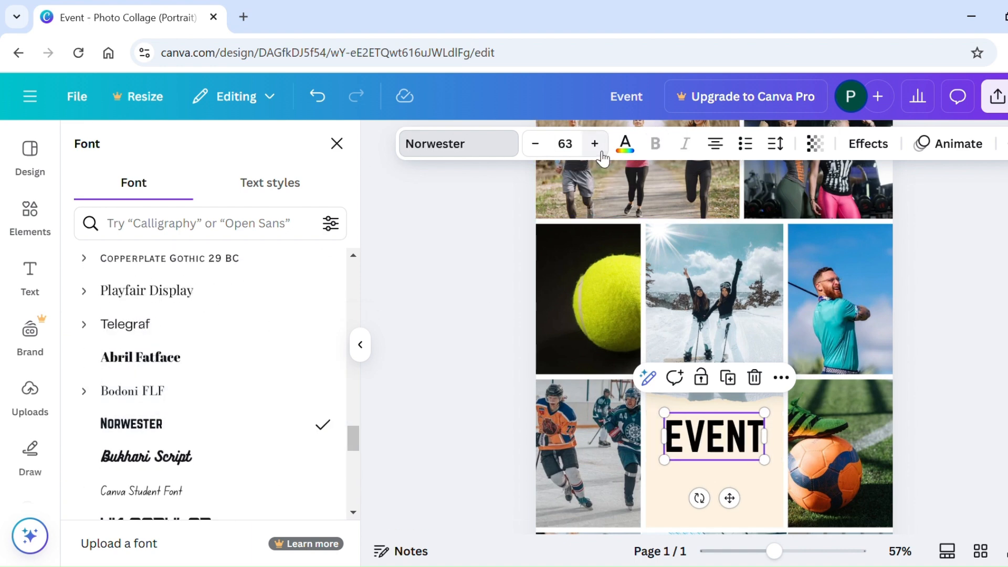
Set the EVENT heading's letter spacing to 142 and move the heading slightly lower on the torn paper.
left_click(786, 146)
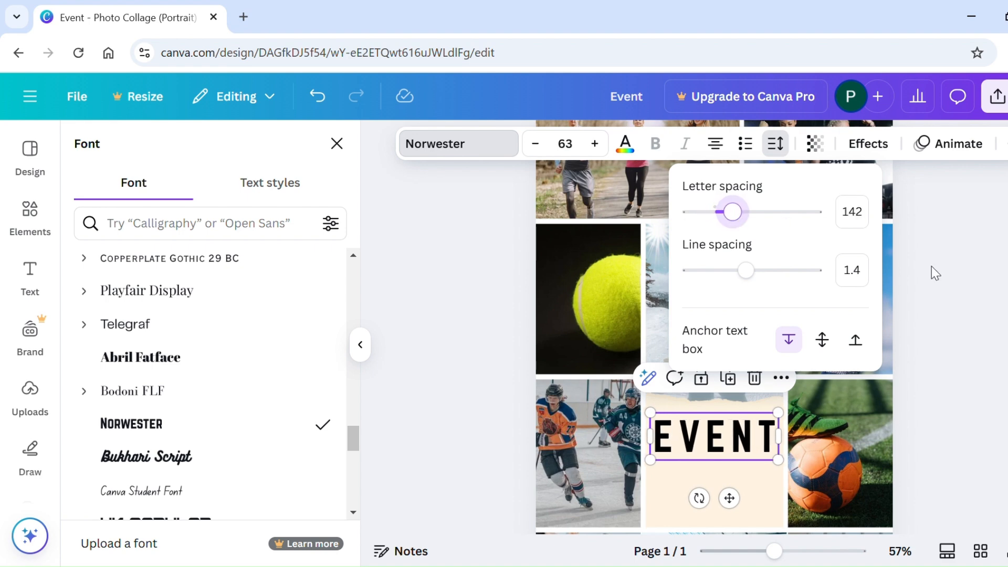
left_click(957, 278)
left_click(940, 308)
left_click(981, 368)
scroll(981, 368, "down", 2)
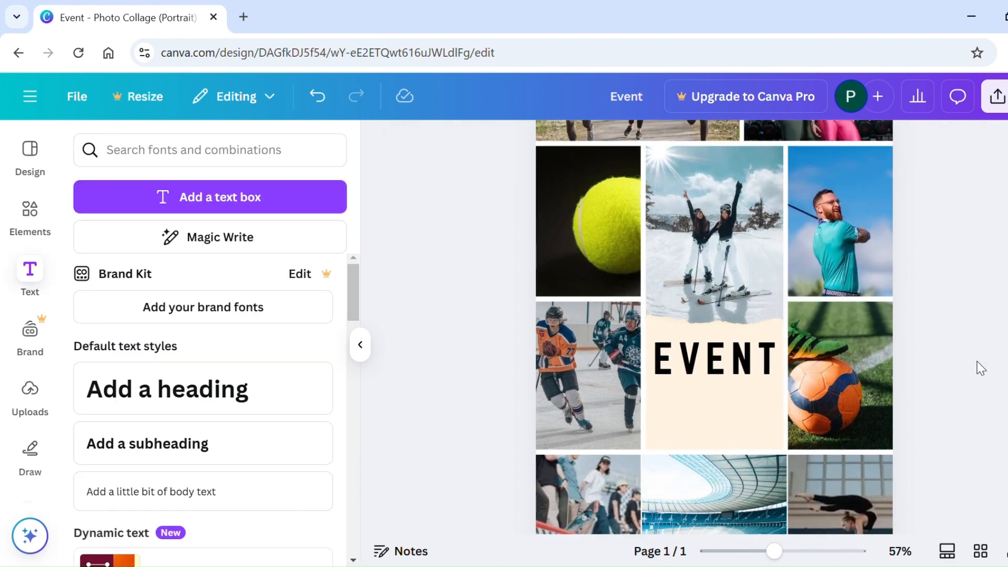
left_click_drag(727, 376, 737, 385)
left_click_drag(733, 385, 733, 385)
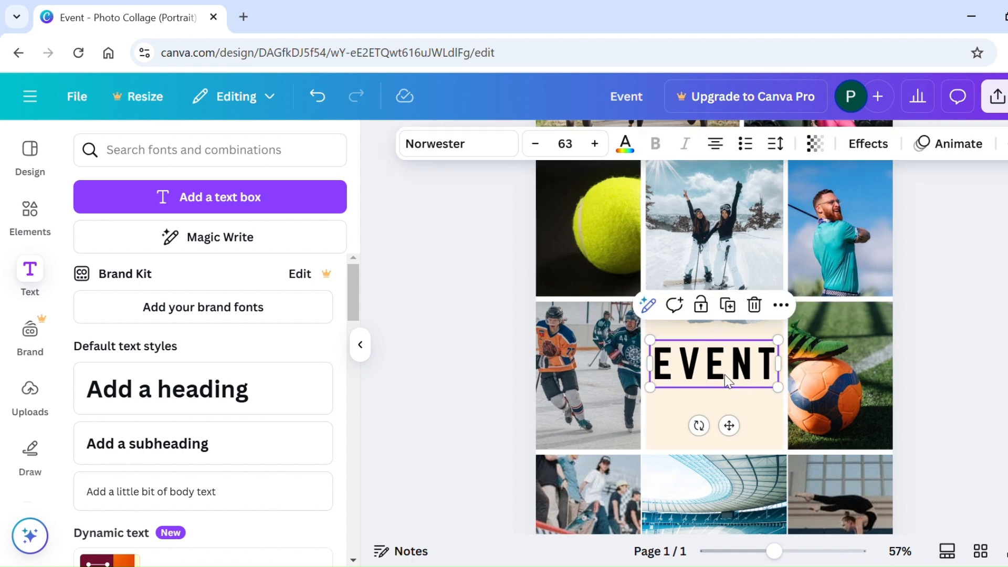
key("Escape")
Add a second heading reading "Class of 2025" on two lines and move it down over the torn paper.
left_click(158, 391)
key("BackSpace")
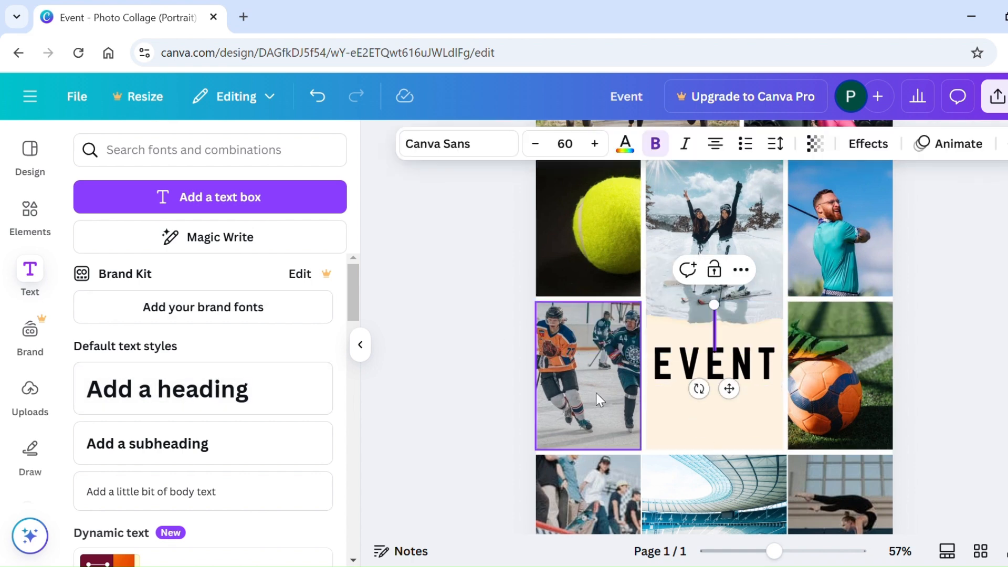
type("class of")
key("Return")
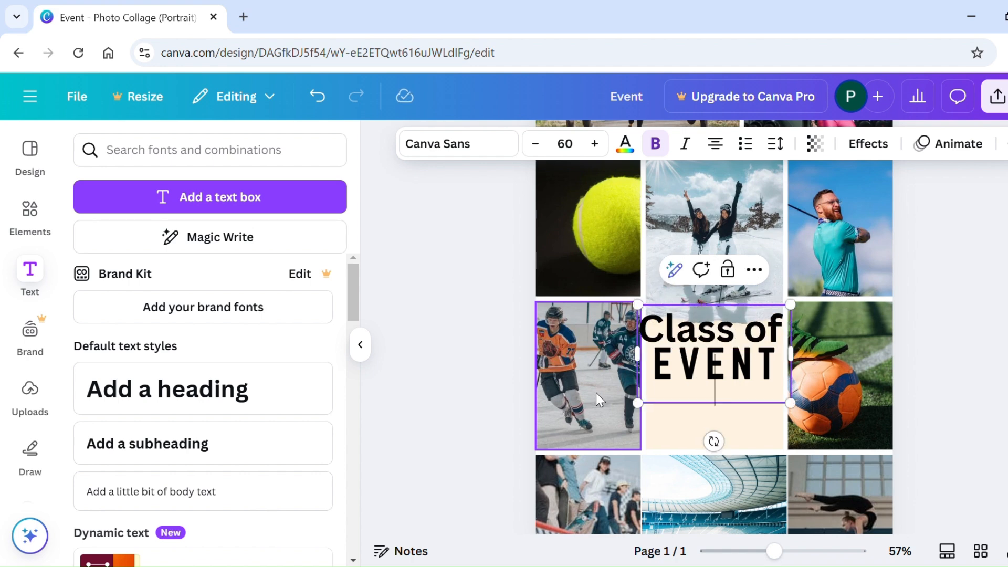
type("2025")
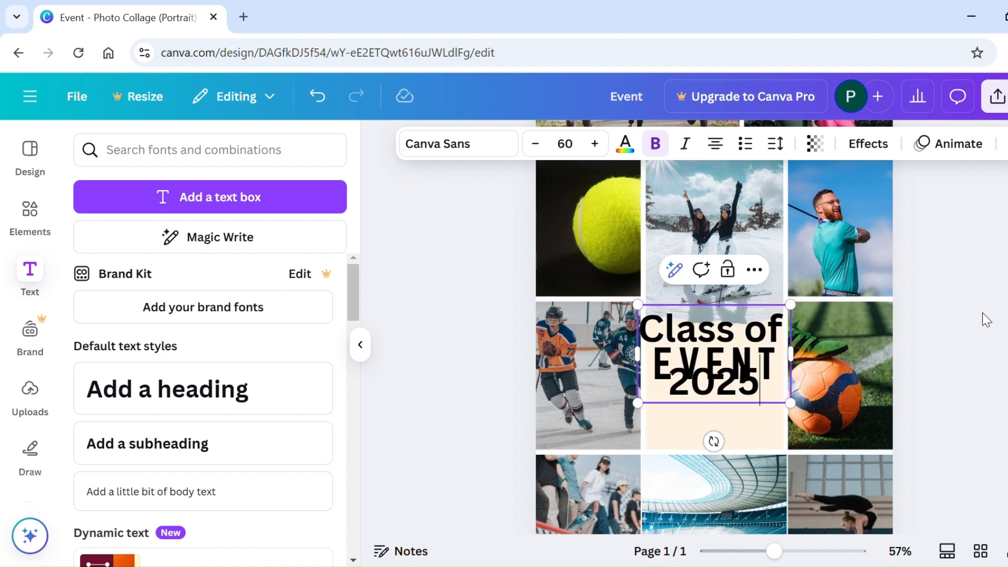
left_click(942, 303)
left_click_drag(734, 387, 736, 434)
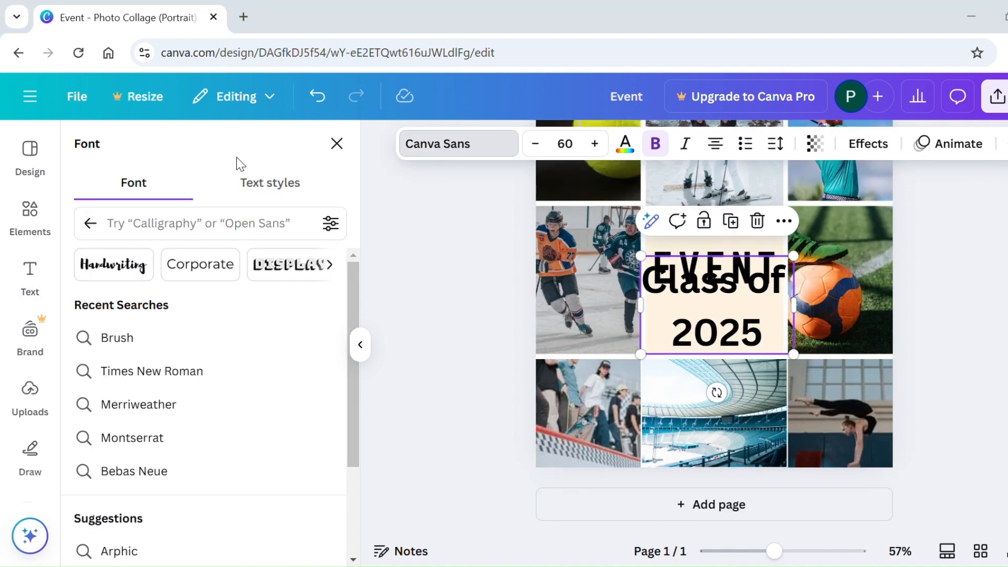
Find the Breathing font and apply it to the "Class of 2025" text.
left_click(236, 233)
type("b")
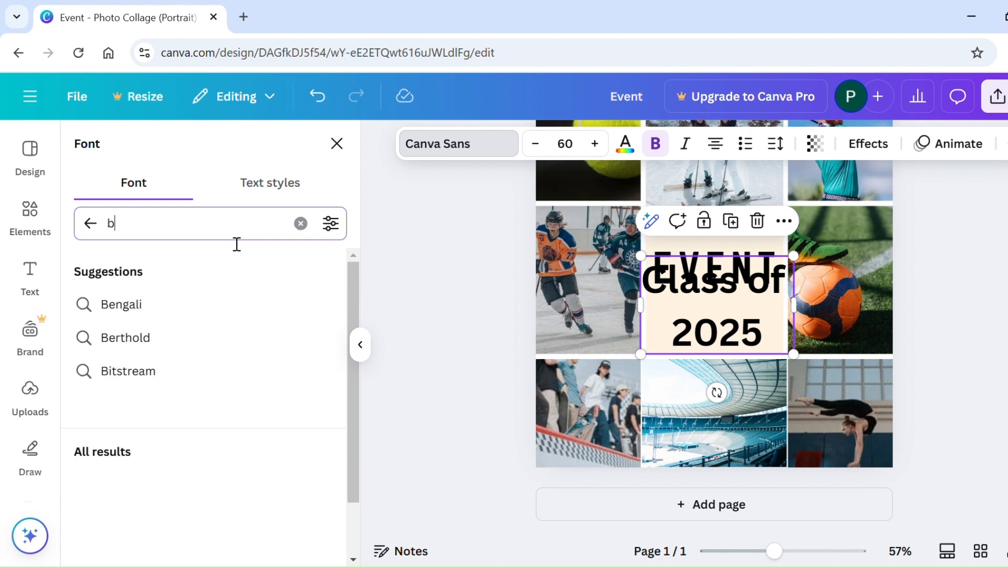
type("reathing")
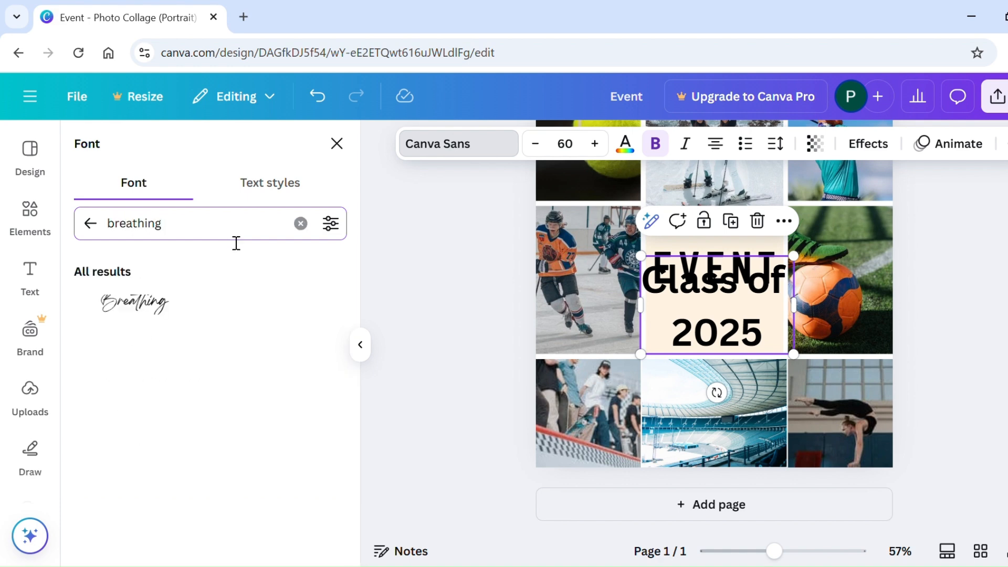
left_click(182, 306)
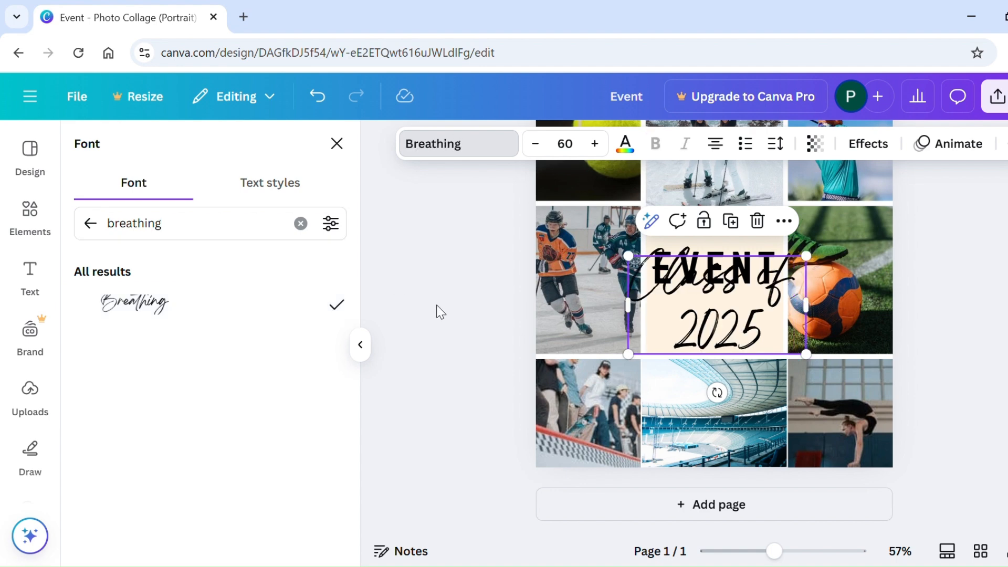
Widen the "Class of 2025" text box slightly, scale the text down to size 33.3, and fit it below the EVENT heading on the torn paper.
left_click(461, 315)
left_click_drag(806, 304, 829, 306)
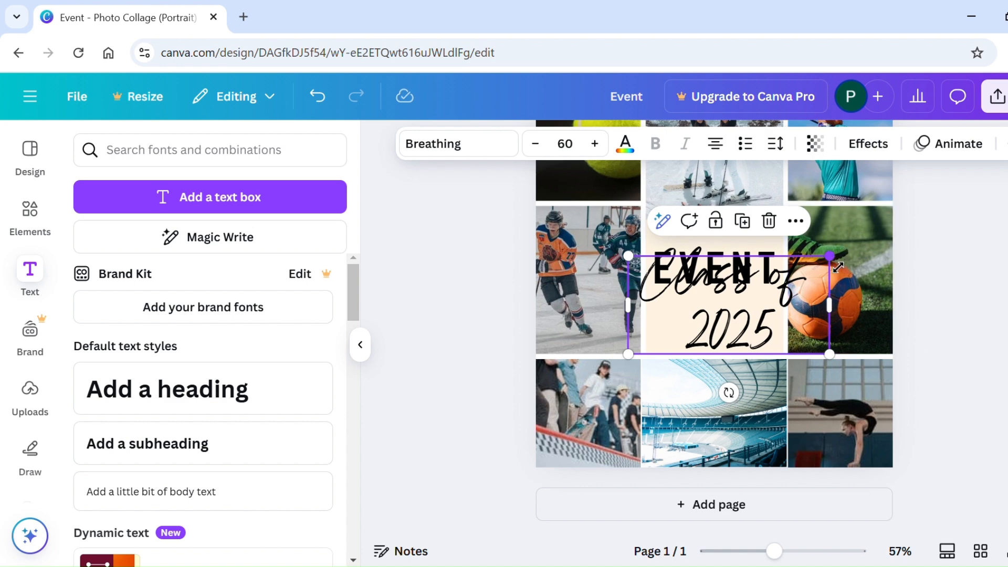
left_click_drag(838, 266, 753, 323)
left_click_drag(779, 292, 768, 297)
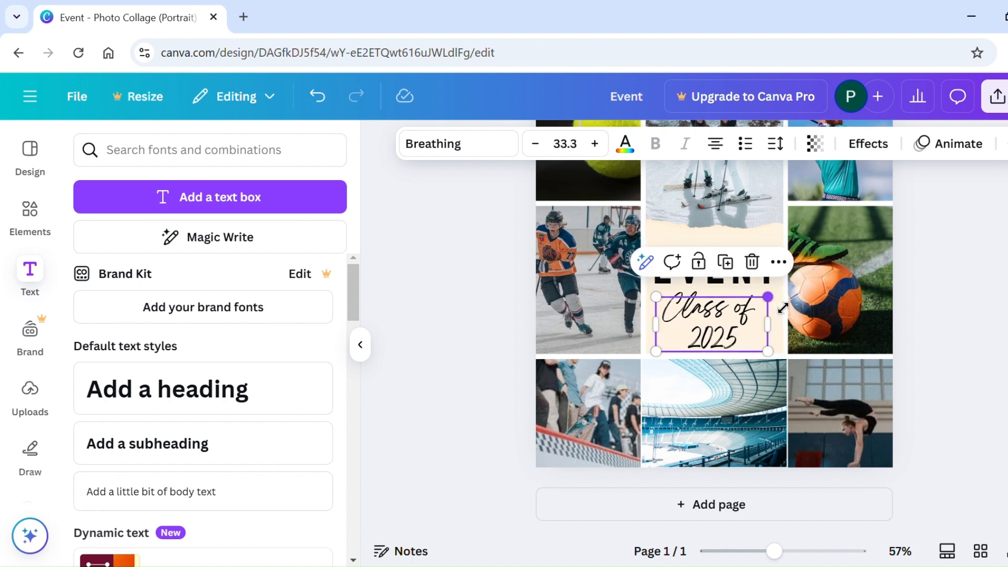
left_click(970, 215)
Recolour the EVENT heading with the reddish-brown photo colour #A46247 taken from the ice hockey picture.
left_click(718, 278)
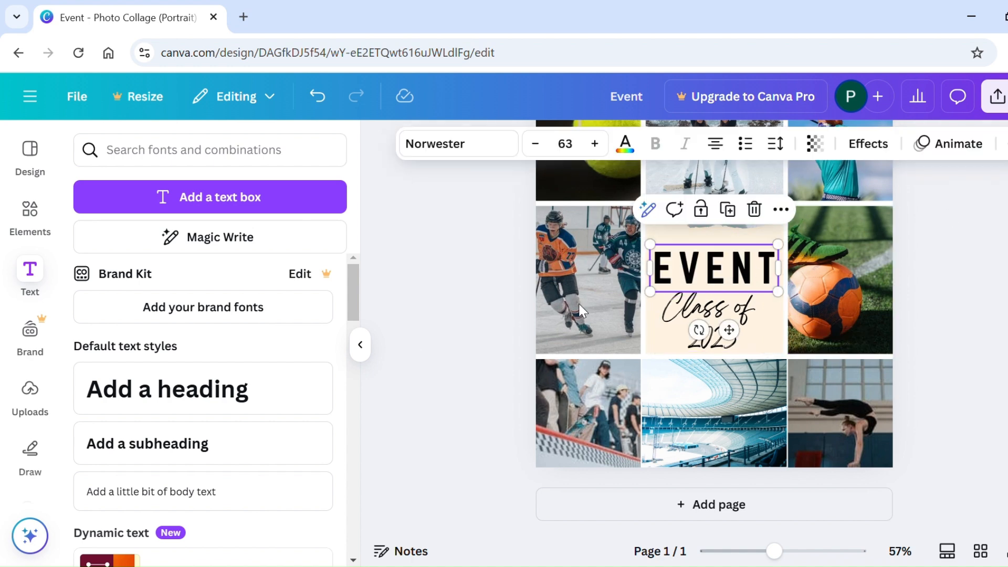
left_click(626, 143)
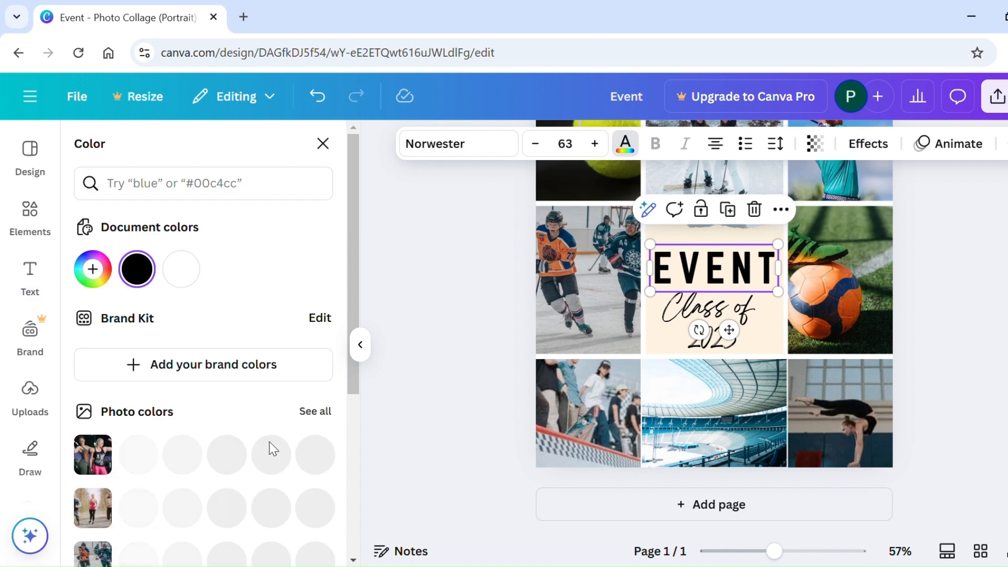
scroll(271, 447, "down", 4)
scroll(270, 445, "up", 1)
left_click(315, 326)
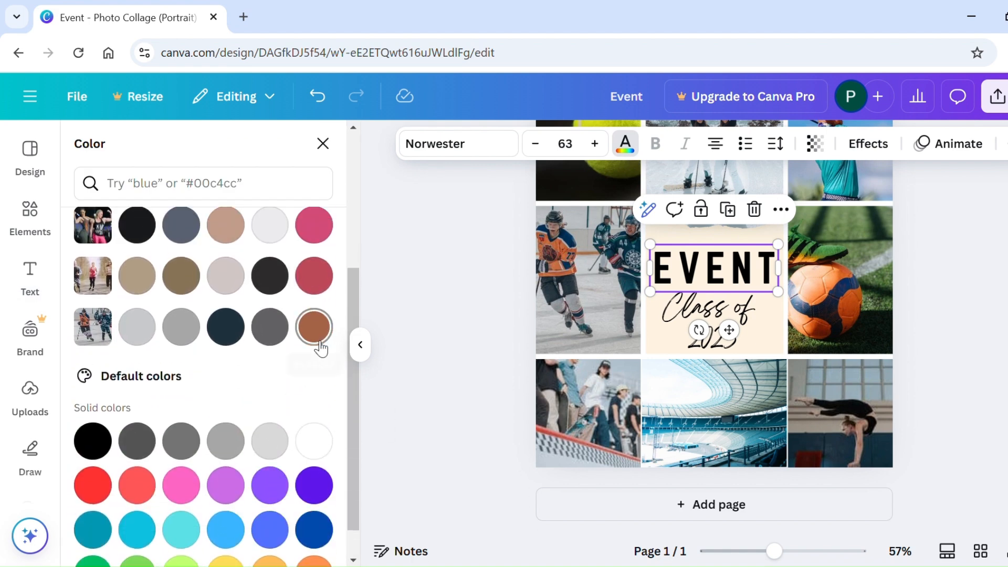
scroll(247, 493, "up", 3)
left_click(30, 273)
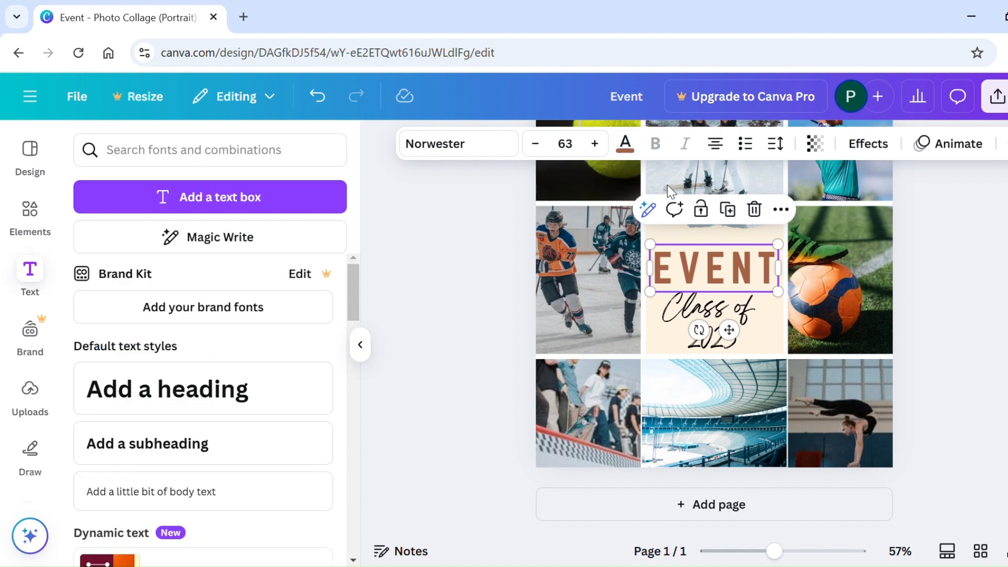
Adjust the EVENT heading's colour to the deeper, more saturated rust brown #943A16.
left_click(635, 149)
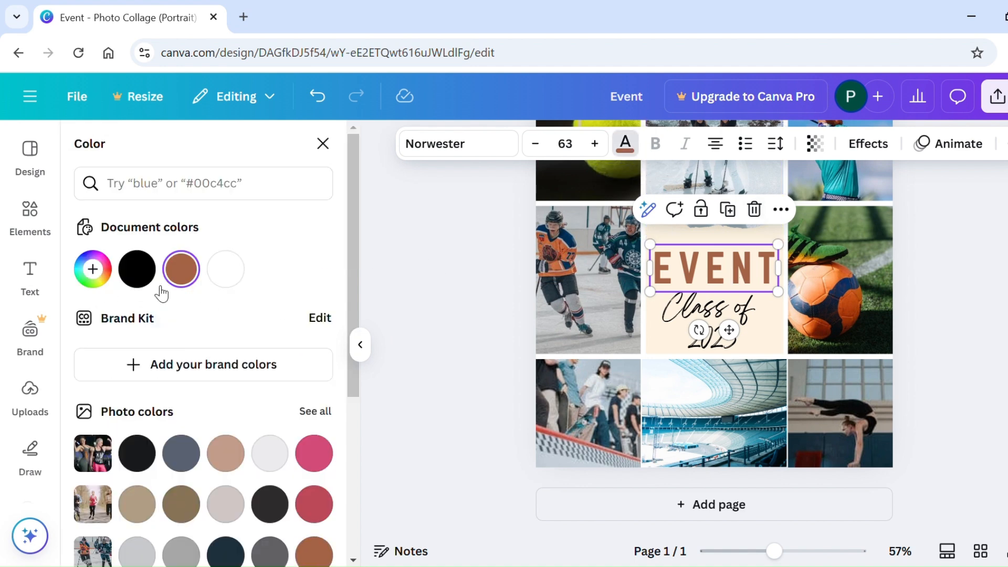
left_click(183, 272)
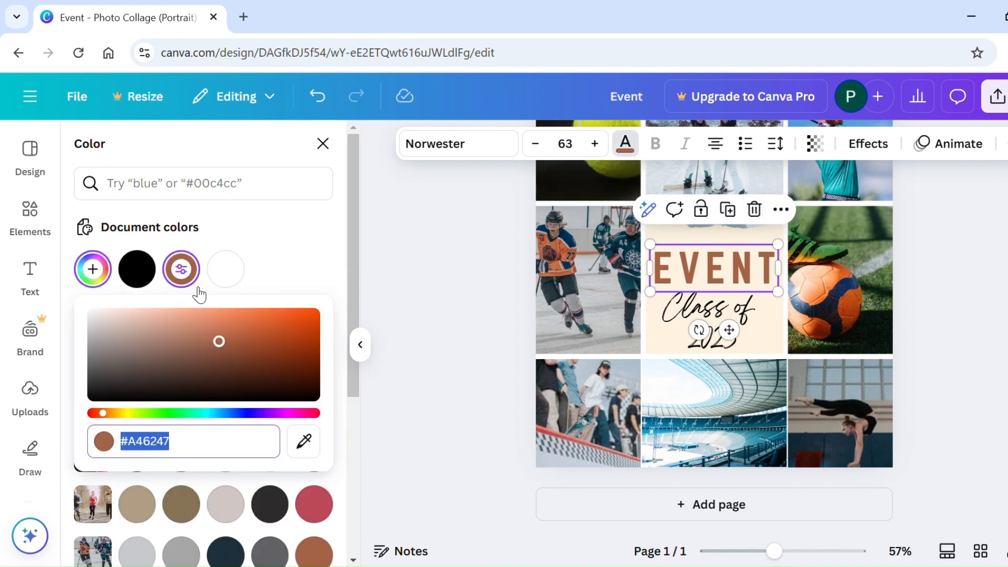
left_click(253, 351)
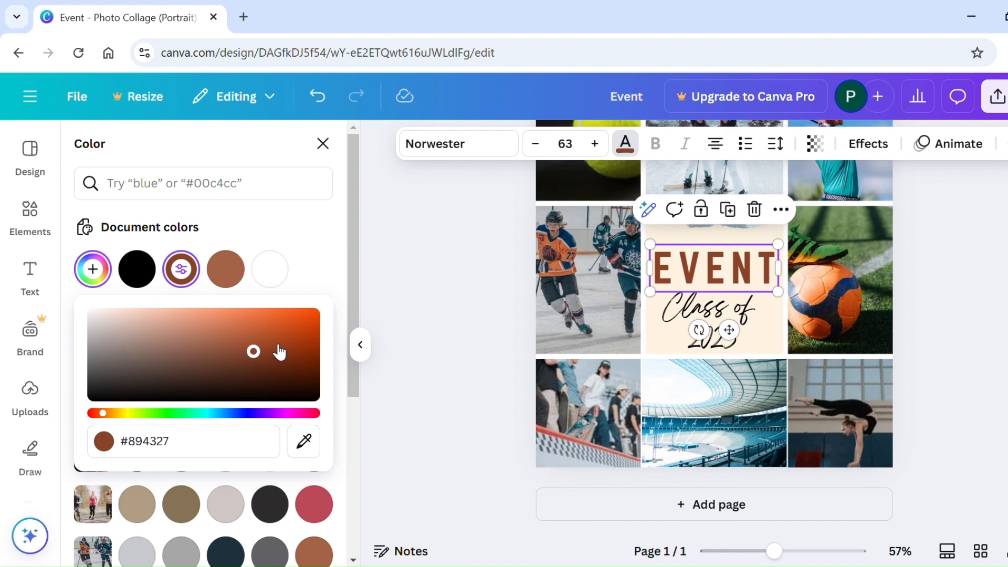
left_click(275, 345)
left_click(287, 348)
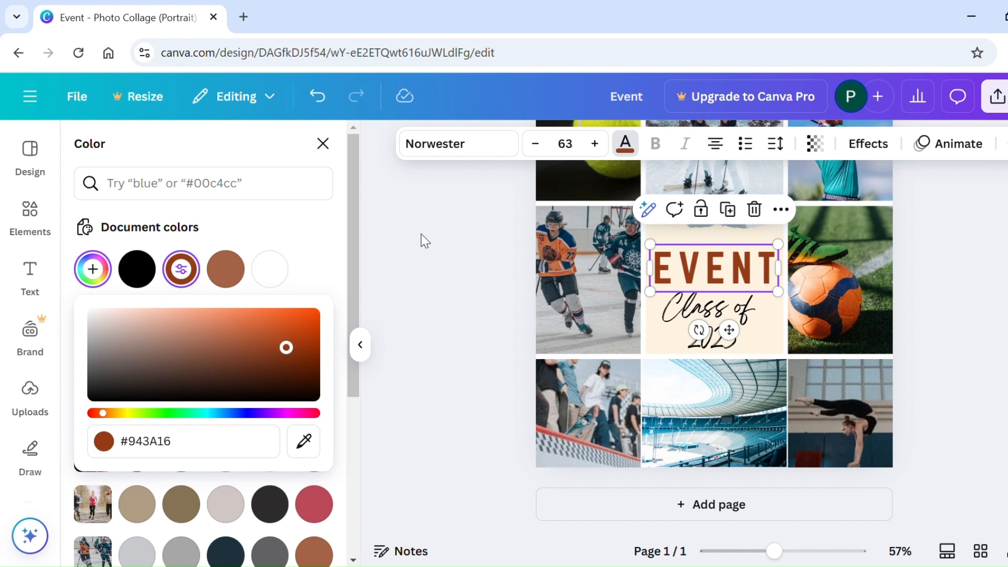
key("Escape")
key("Escape")
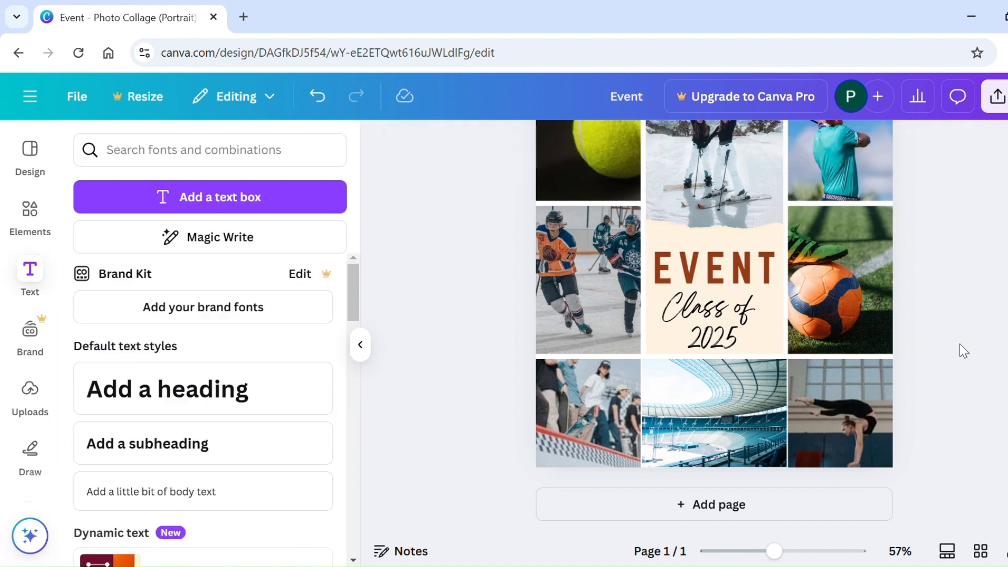
Move the EVENT heading slightly right and up on the torn paper.
scroll(960, 344, "up", 3)
left_click(731, 381)
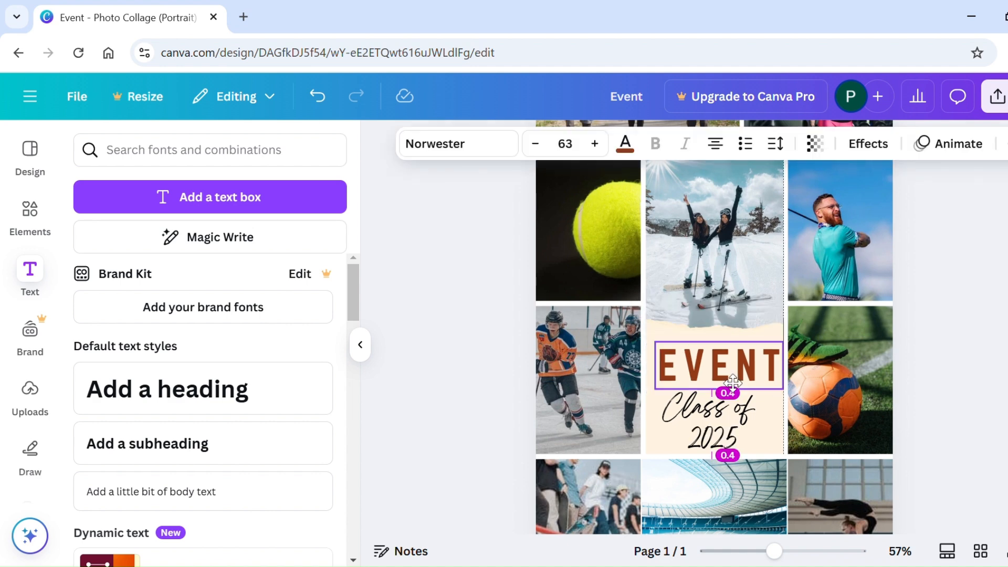
left_click(732, 381)
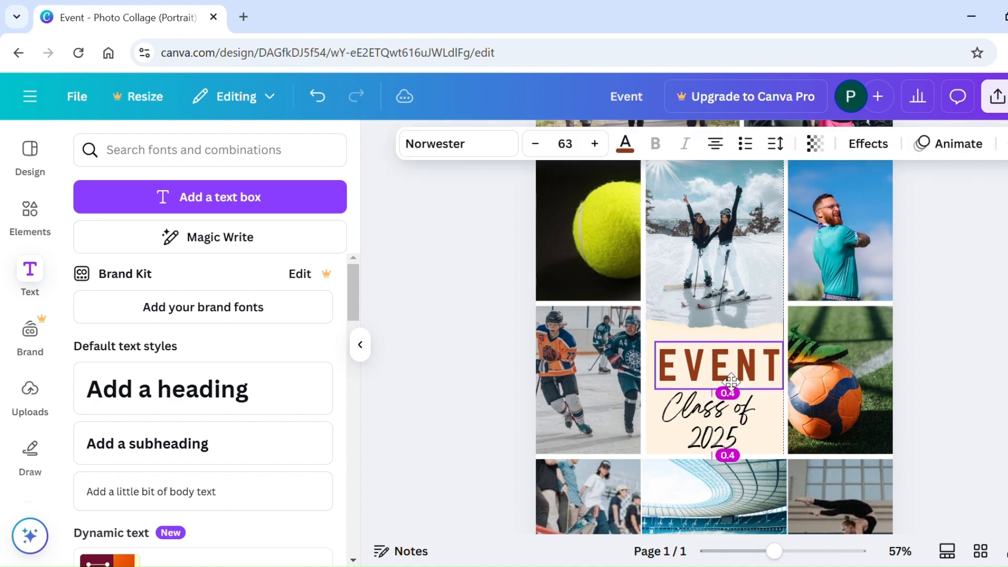
left_click(993, 267)
Try black #000000 as the page background, then set the background back to white #ffffff.
scroll(994, 266, "down", 2)
scroll(994, 266, "up", 5)
scroll(994, 267, "down", 2)
scroll(993, 266, "down", 3)
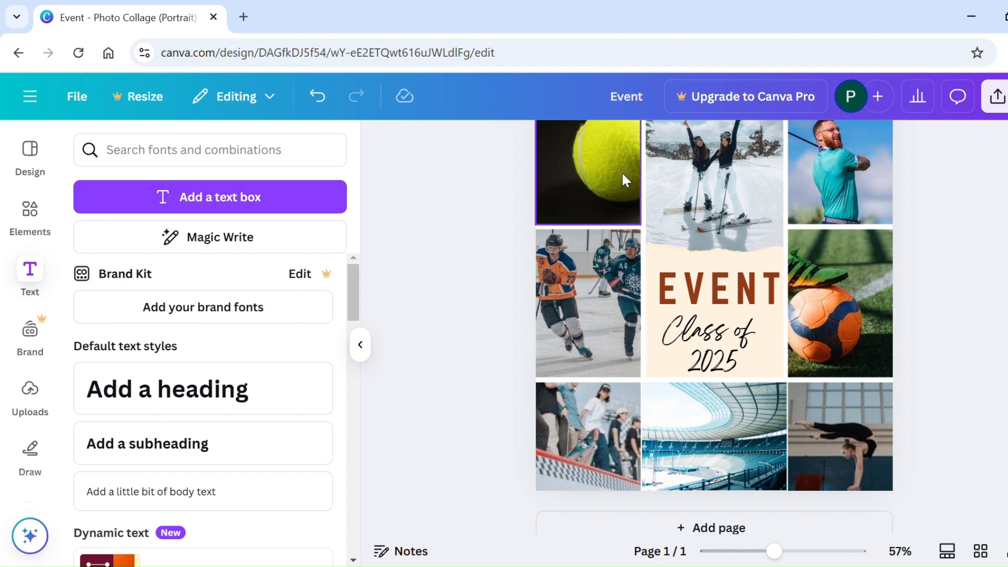
scroll(621, 171, "up", 5)
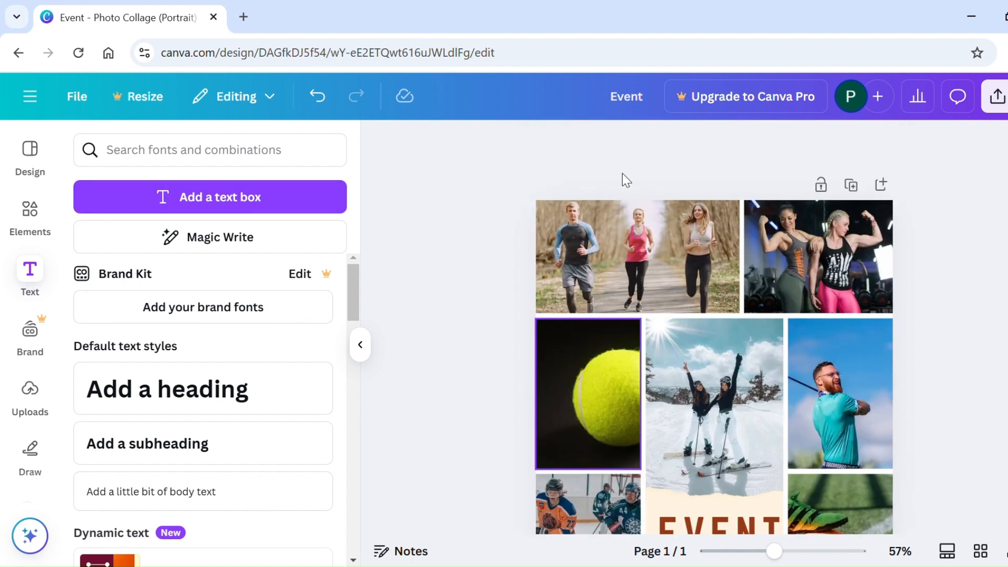
left_click(760, 316)
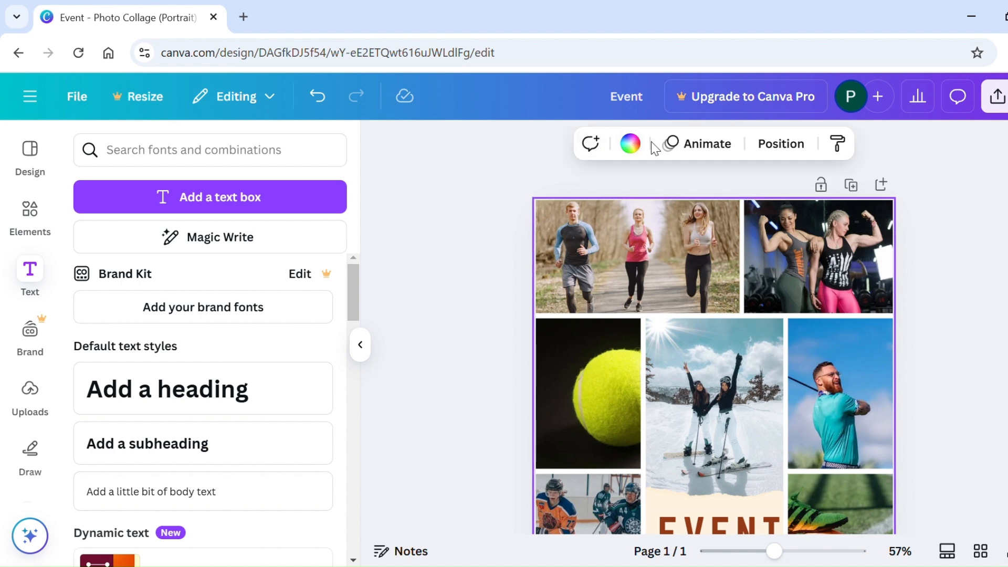
left_click(630, 144)
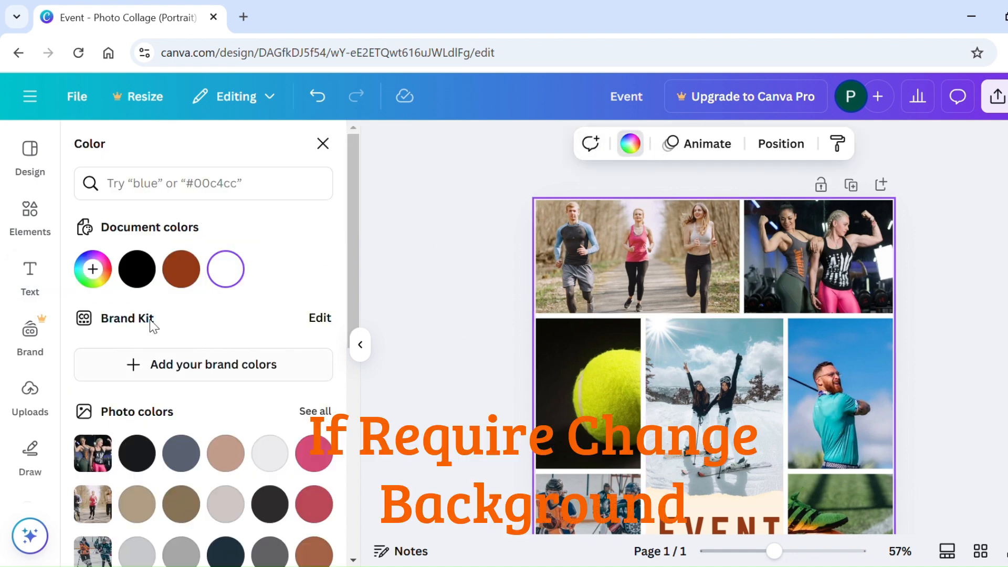
left_click(150, 286)
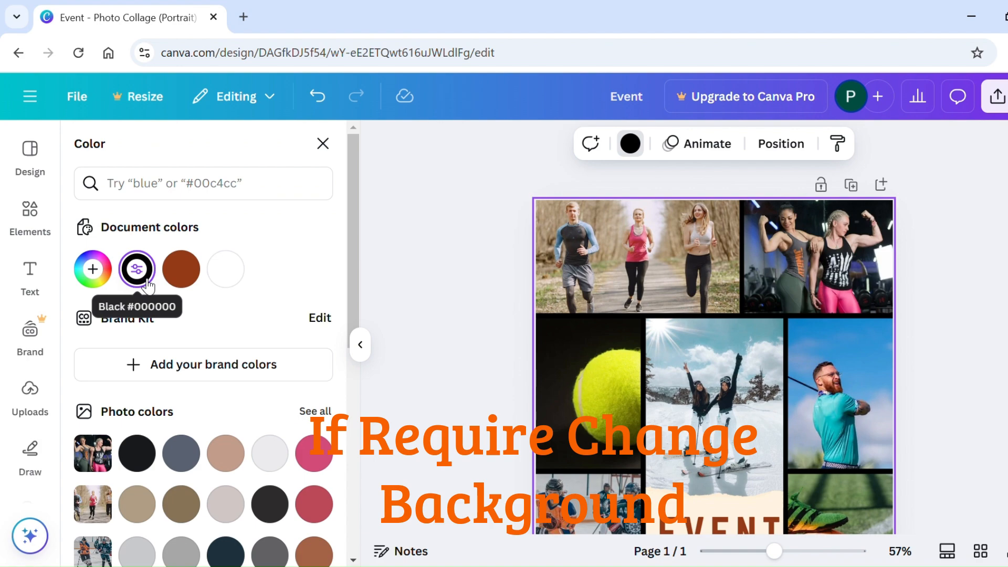
left_click(138, 269)
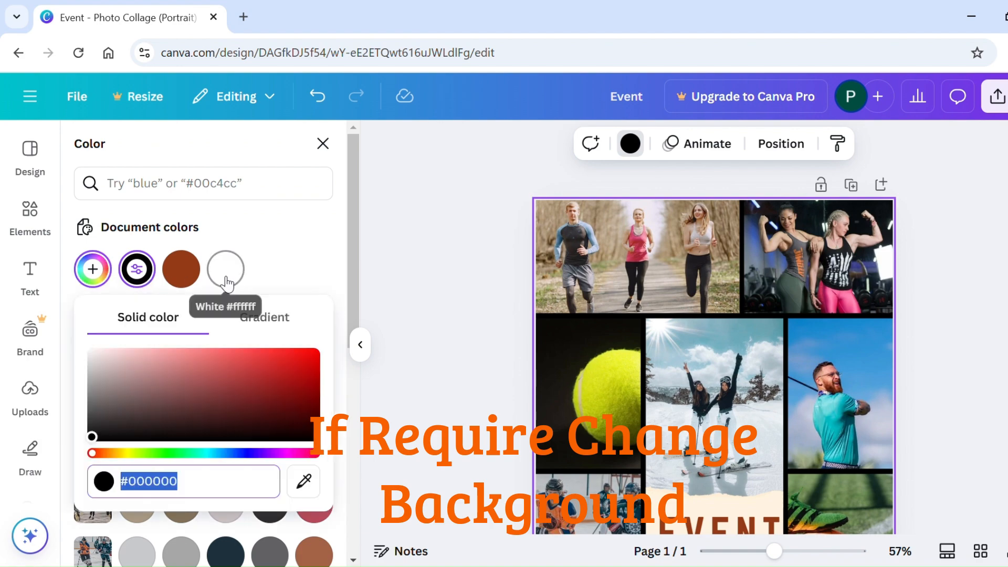
left_click(225, 269)
left_click(389, 248)
Zoom out to 40%, collapse the side panel, and review the whole finished collage.
scroll(512, 341, "down", 5)
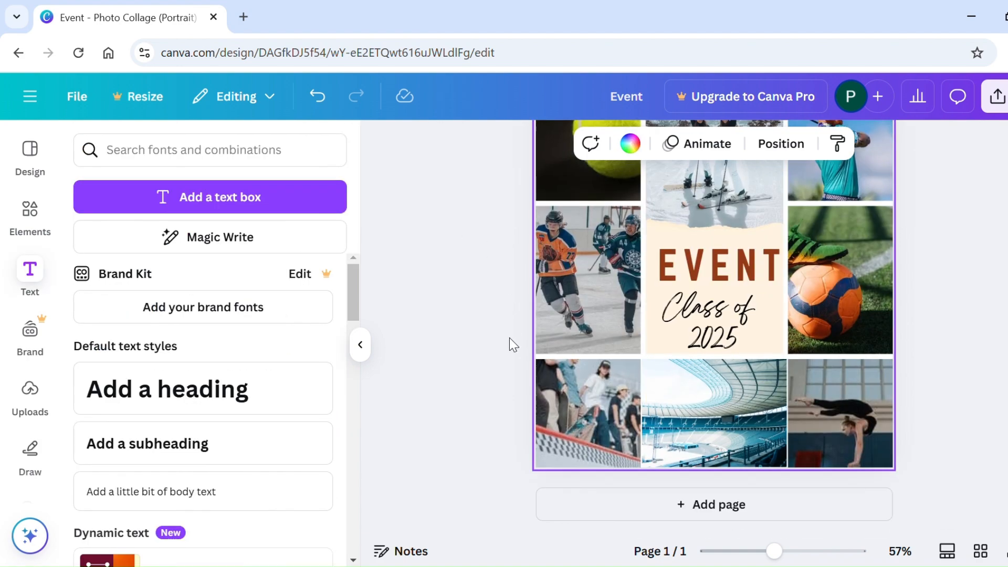
scroll(509, 338, "up", 3)
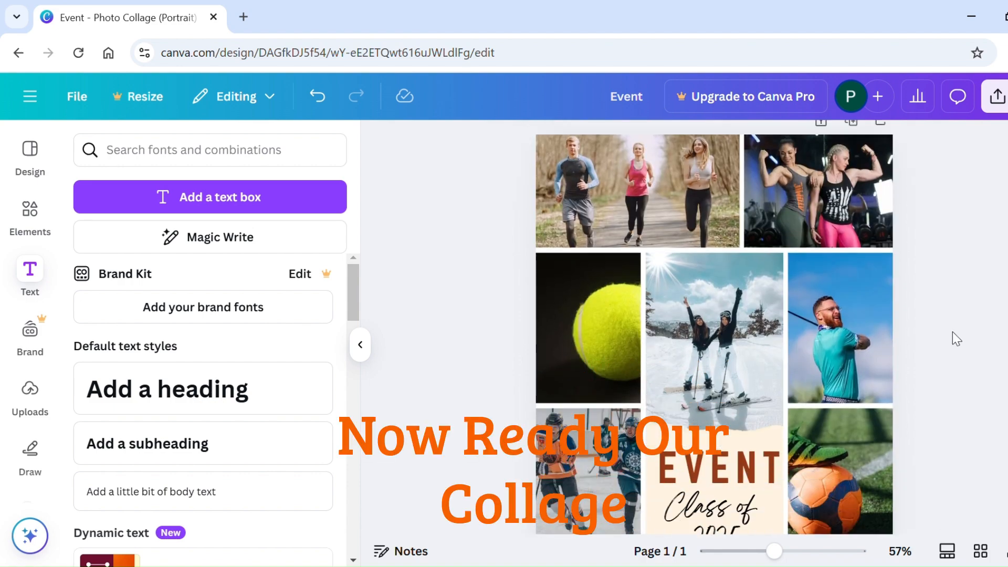
scroll(952, 332, "down", 4)
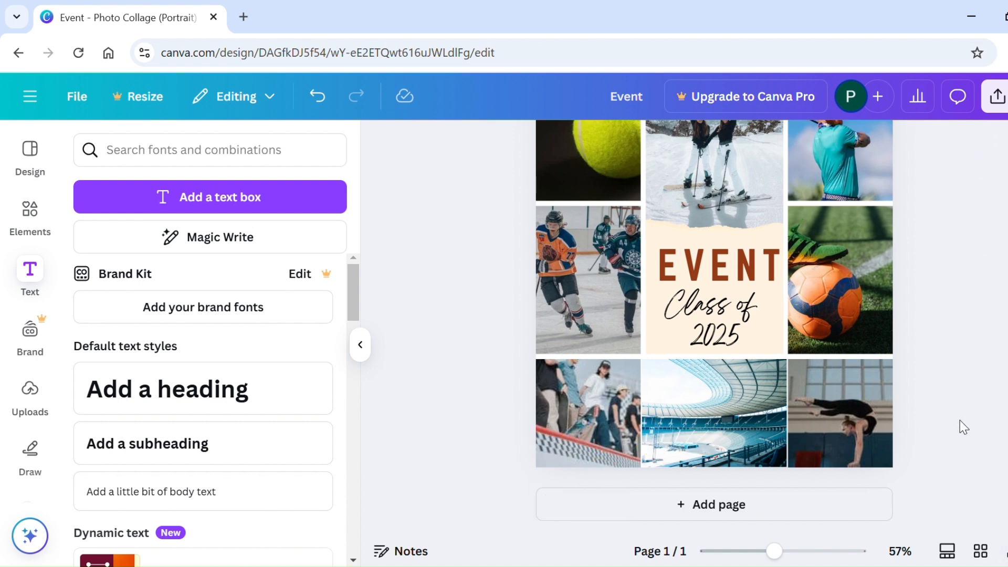
scroll(951, 422, "down", 3)
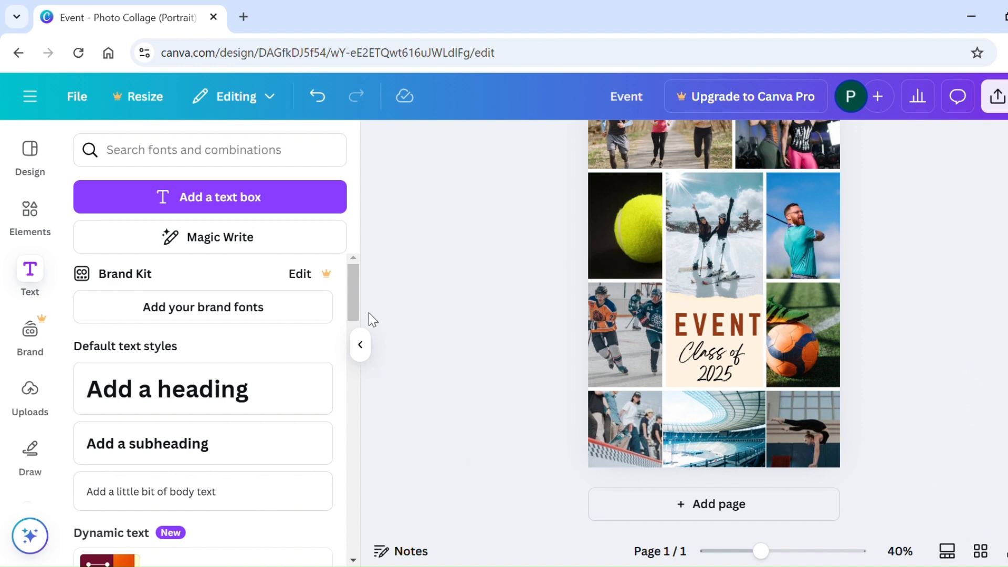
left_click(361, 345)
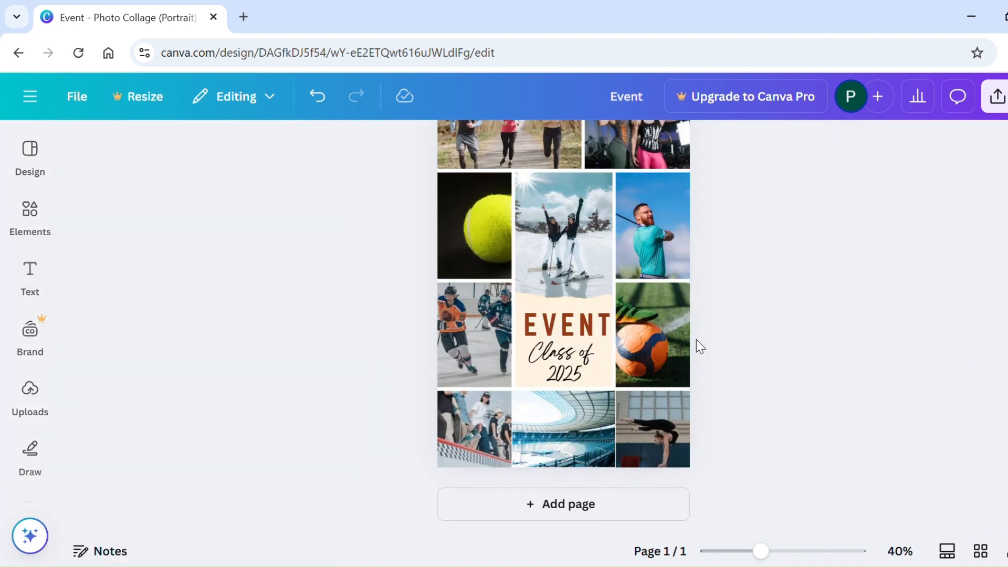
scroll(732, 351, "up", 2)
scroll(732, 351, "down", 1)
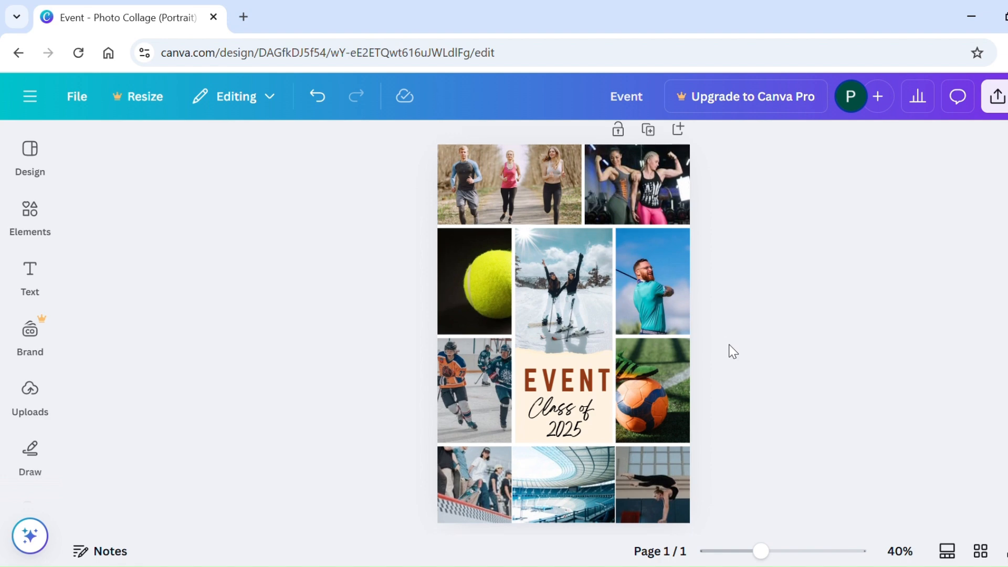